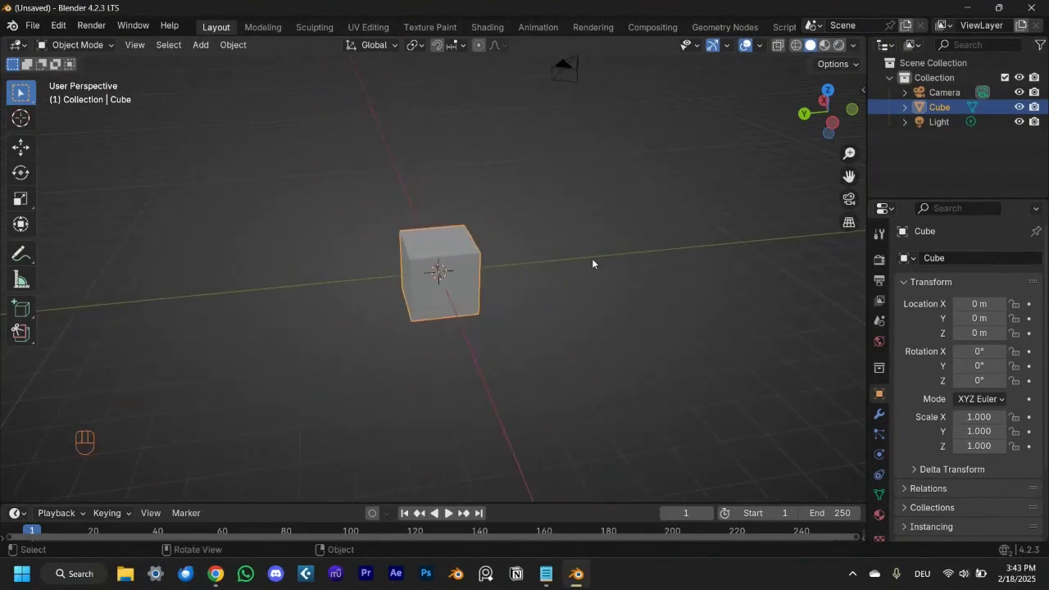
Select every default object in the scene and delete the camera, cube and light
key("a")
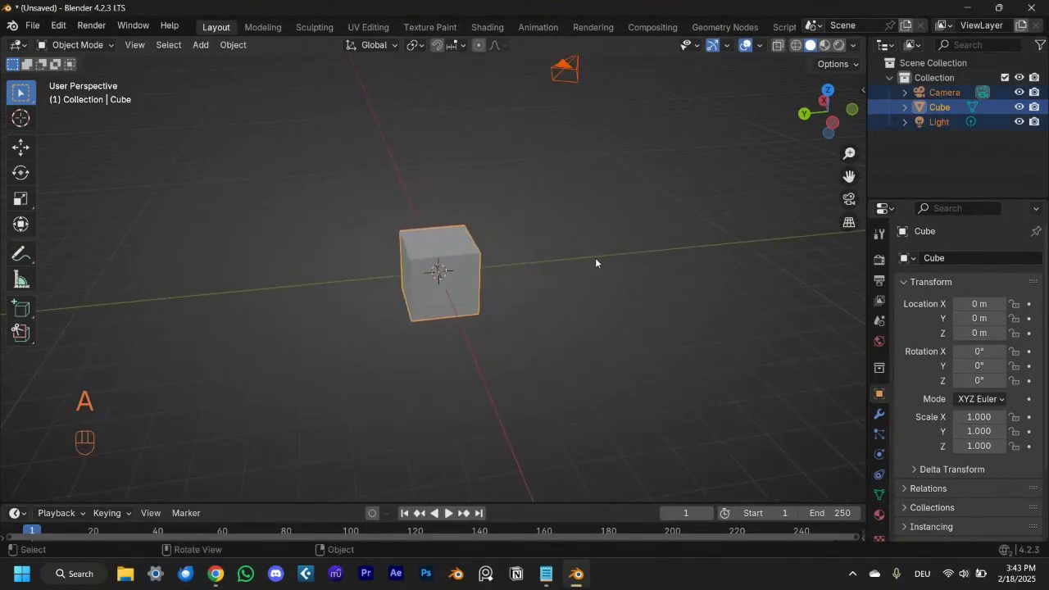
key("x")
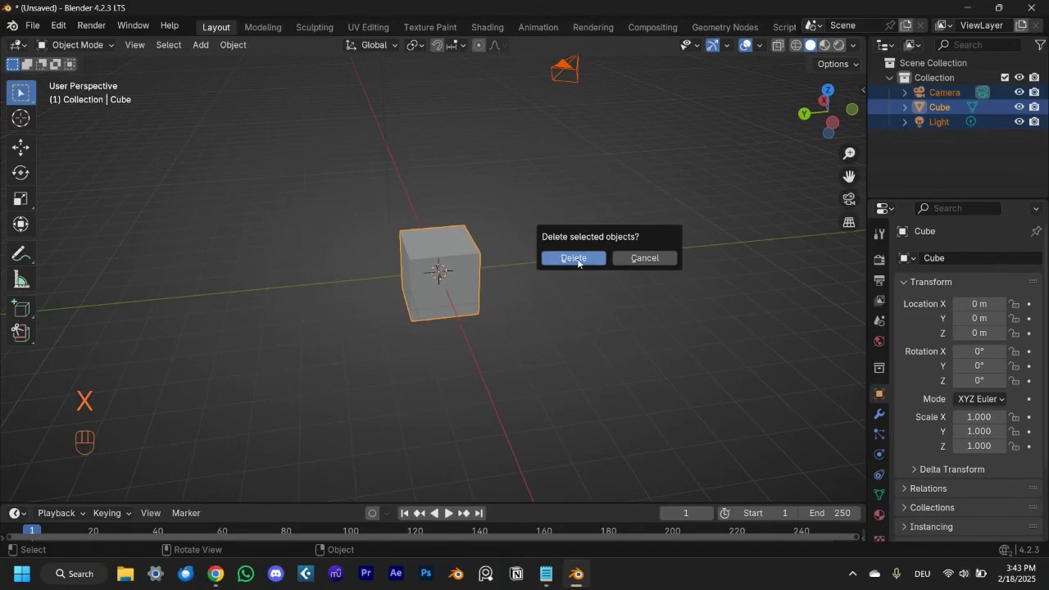
left_click(576, 259)
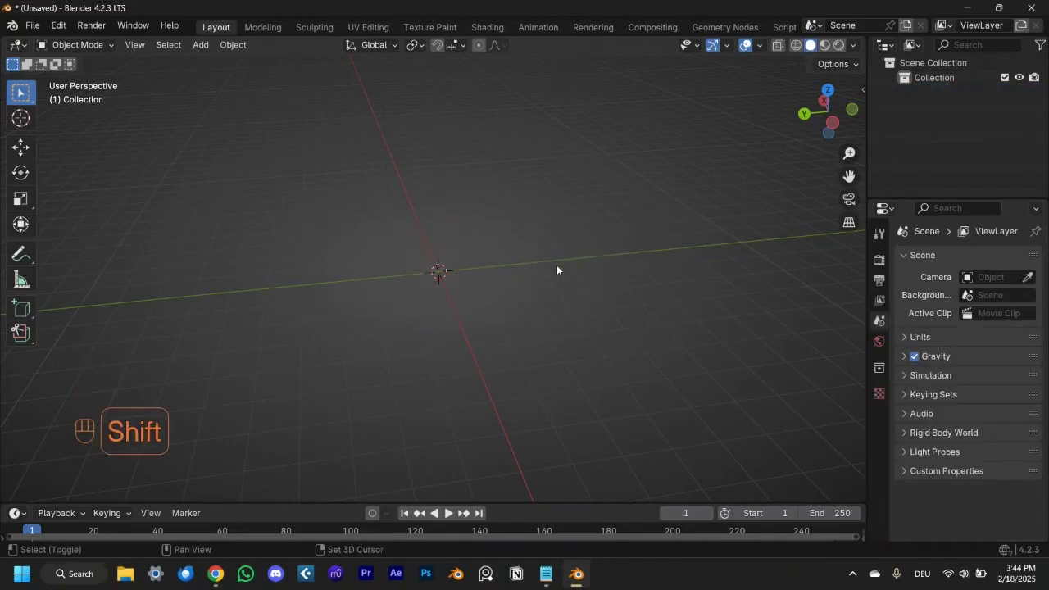
Add a mesh circle at the centre of the empty scene
key("shift+a")
mouse_move(557, 270)
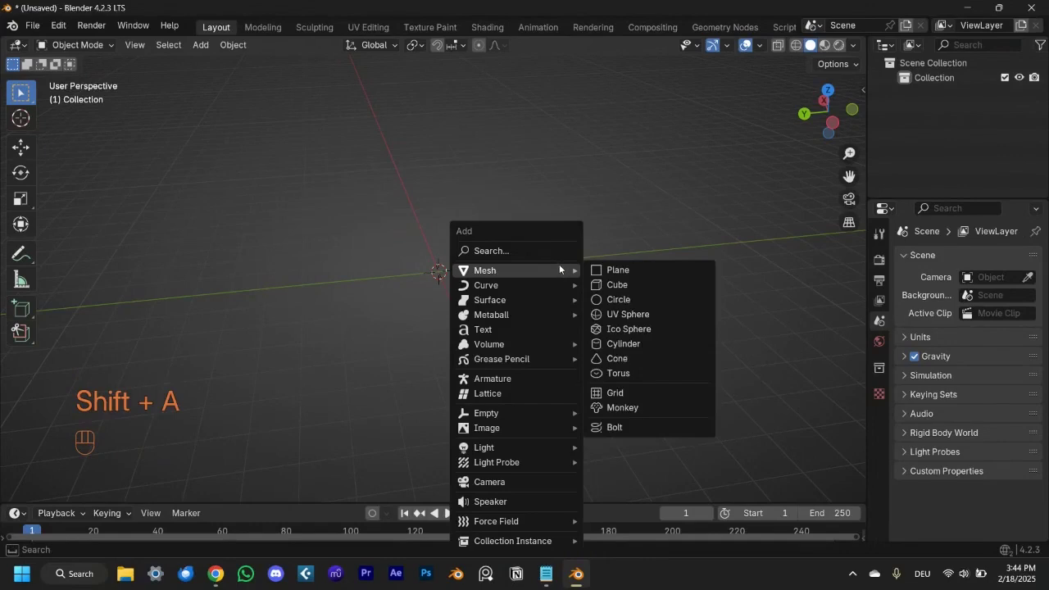
left_click(615, 299)
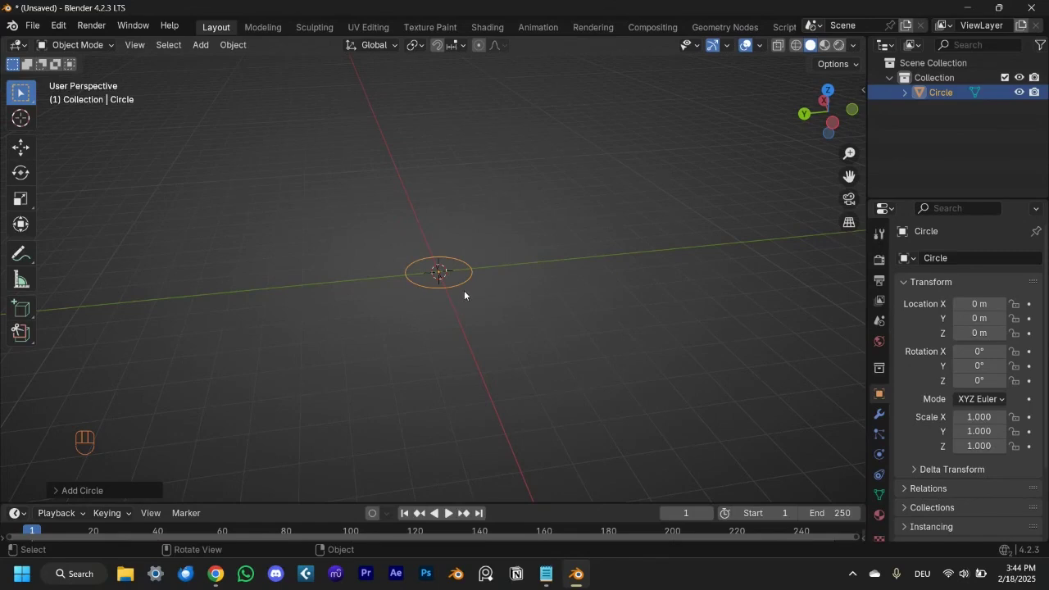
Switch the circle to Edit Mode, select all of its vertices and fill the outline with a face
scroll(466, 291, "up", 4)
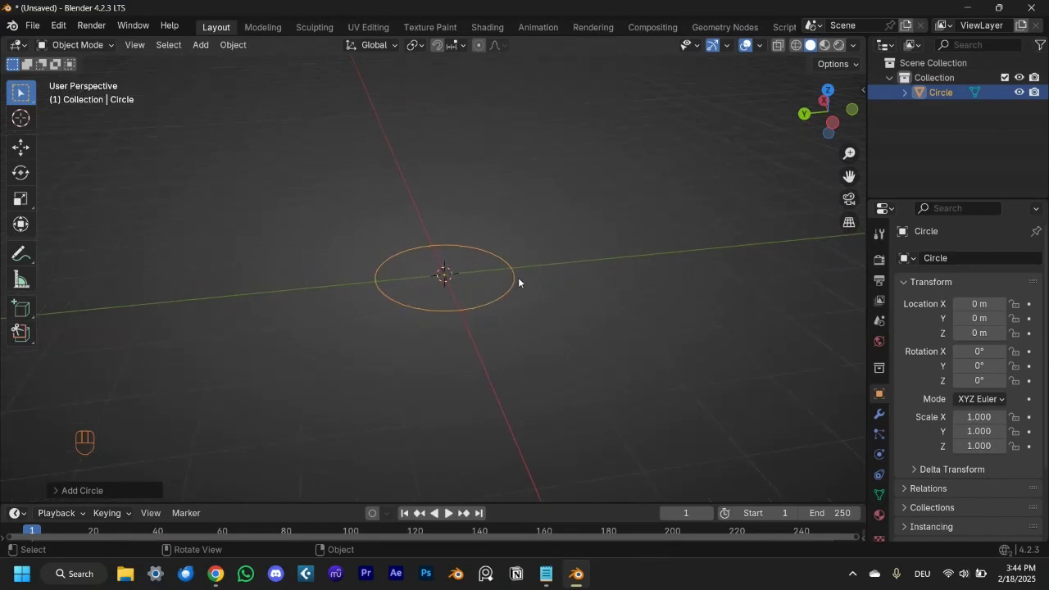
middle_click_drag(518, 283, 588, 182, "ctrl")
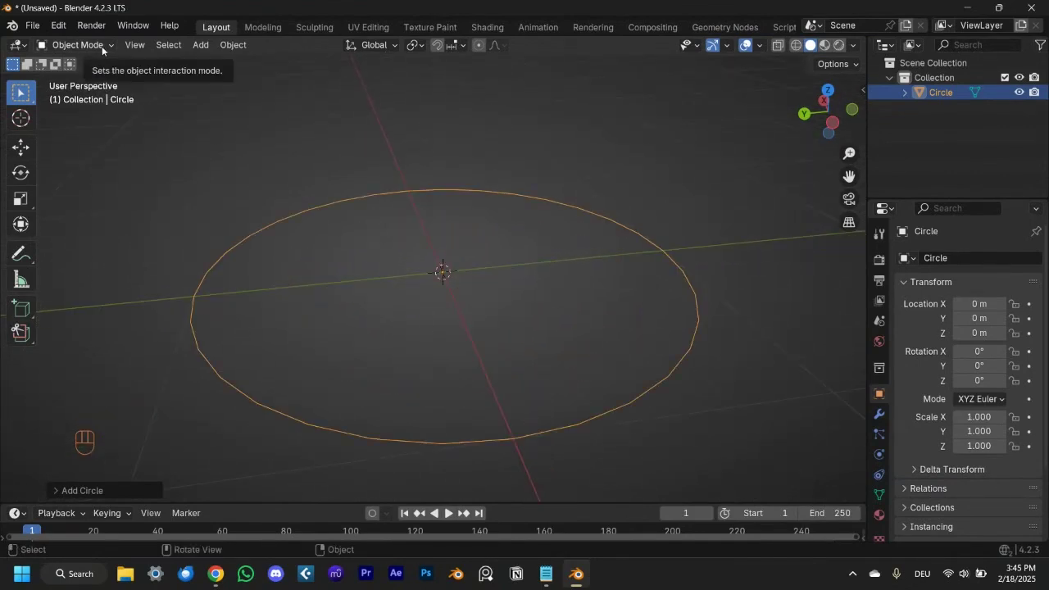
left_click(102, 46)
left_click(51, 80)
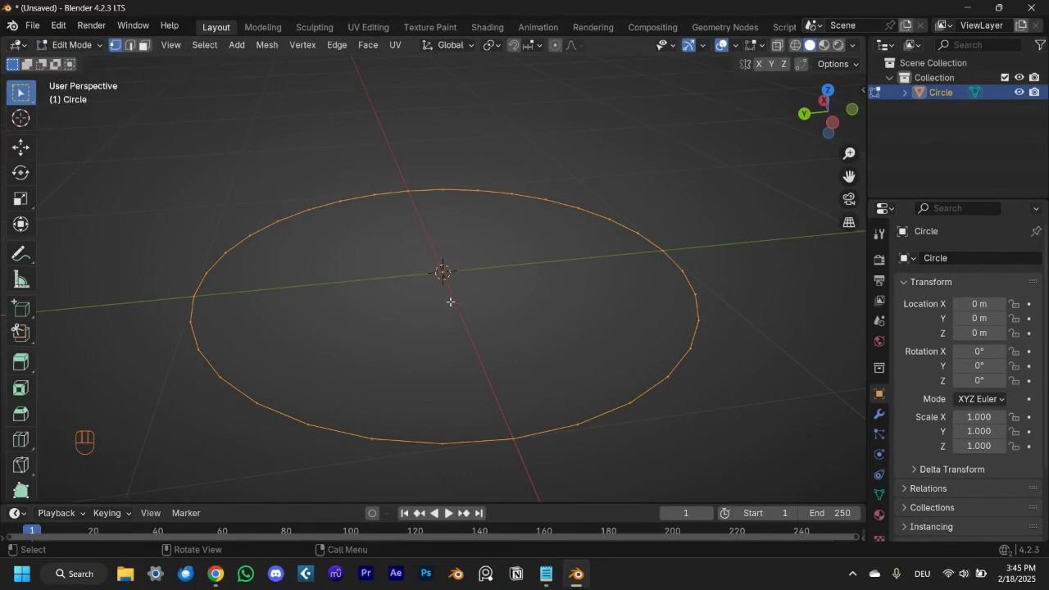
left_click(206, 323)
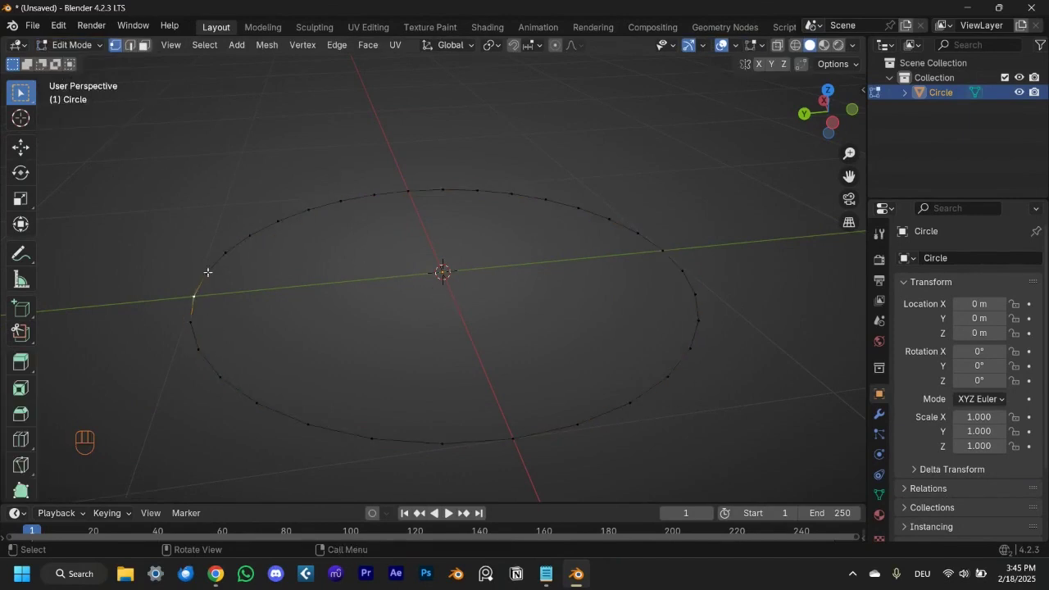
key("a")
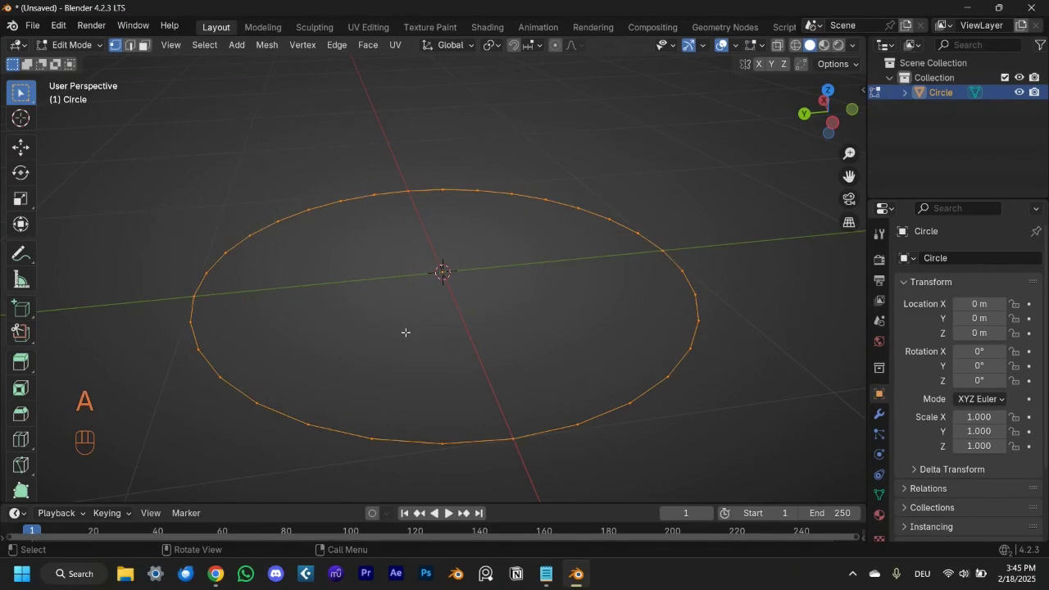
key("f")
Inset the filled circle face by about 0.26 m to form a wide outer ring
middle_click_drag(406, 332, 691, 363)
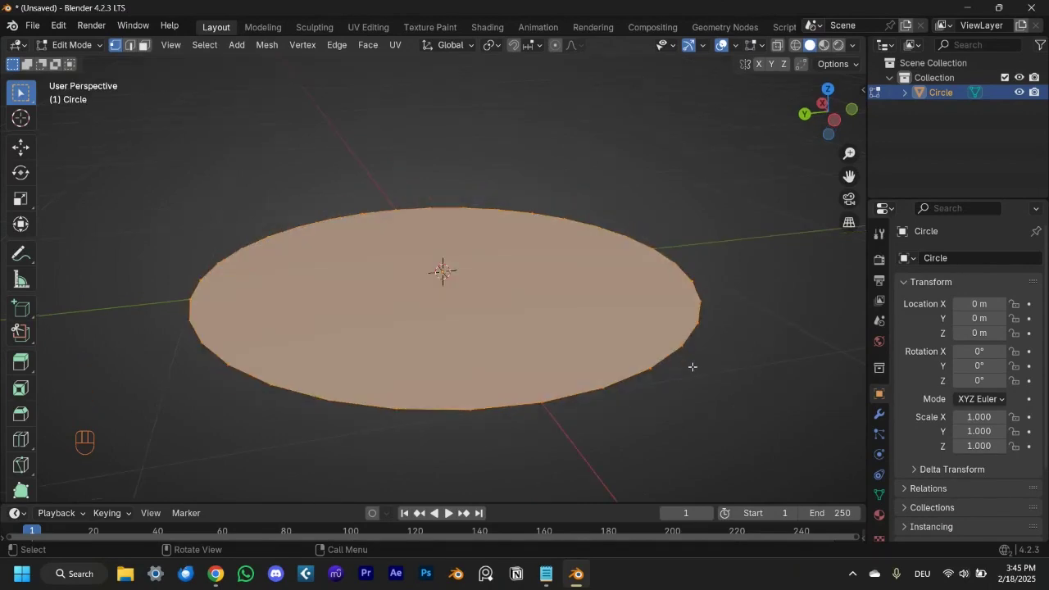
key("i")
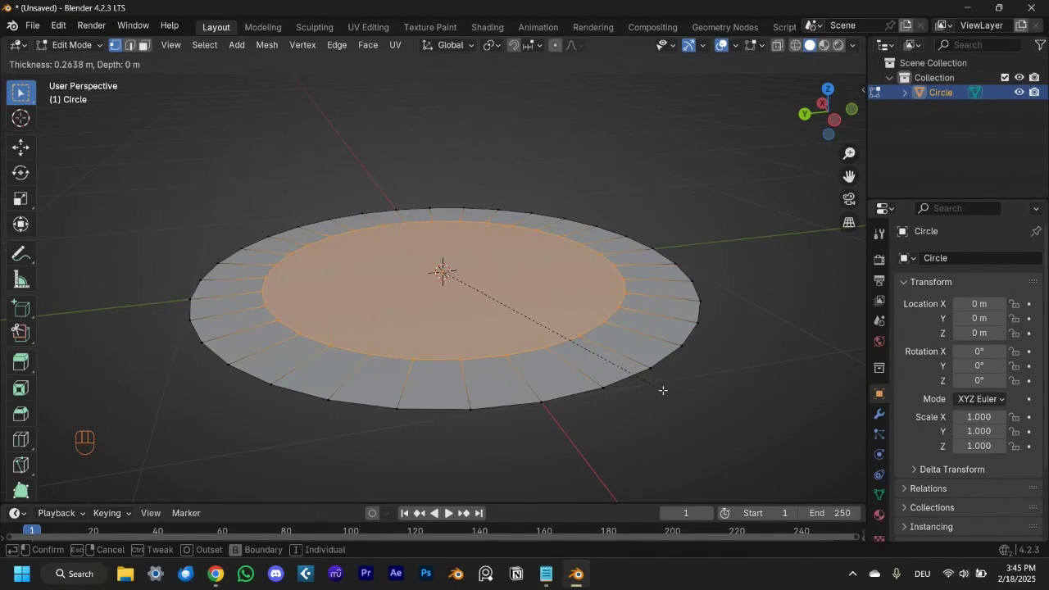
left_click(648, 370)
Select the disc's outer edge loop and raise it about 0.06 m along the Z axis to form a sloped rim
middle_click_drag(648, 369, 430, 361)
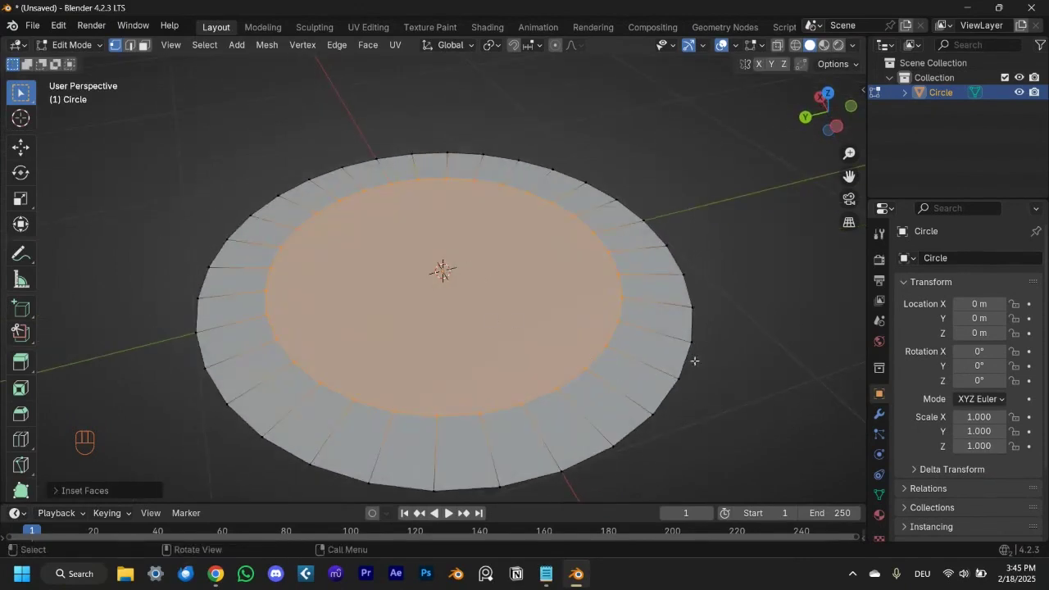
middle_click_drag(693, 379, 721, 324)
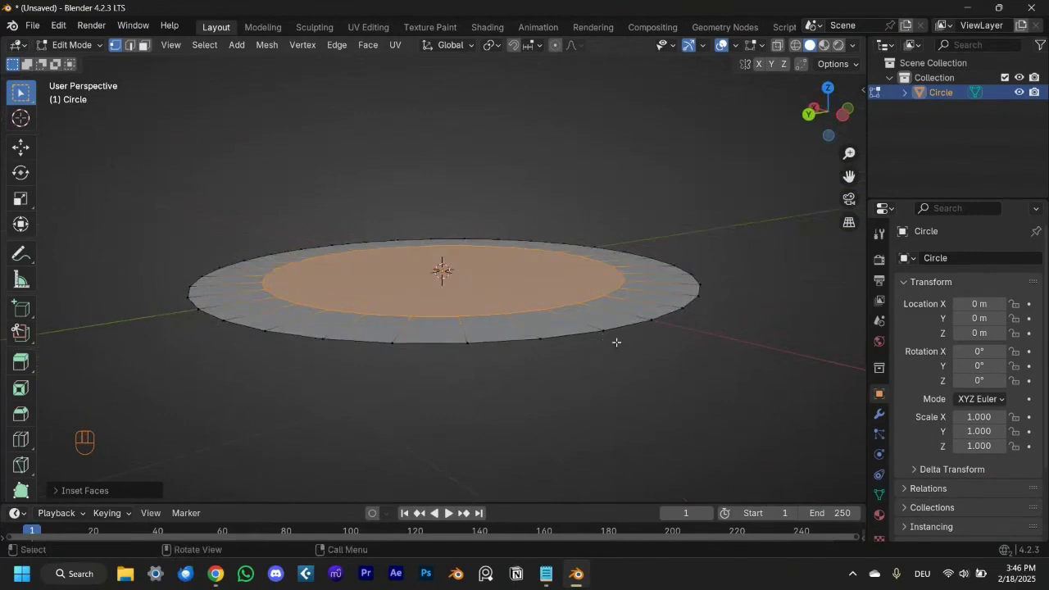
key("alt")
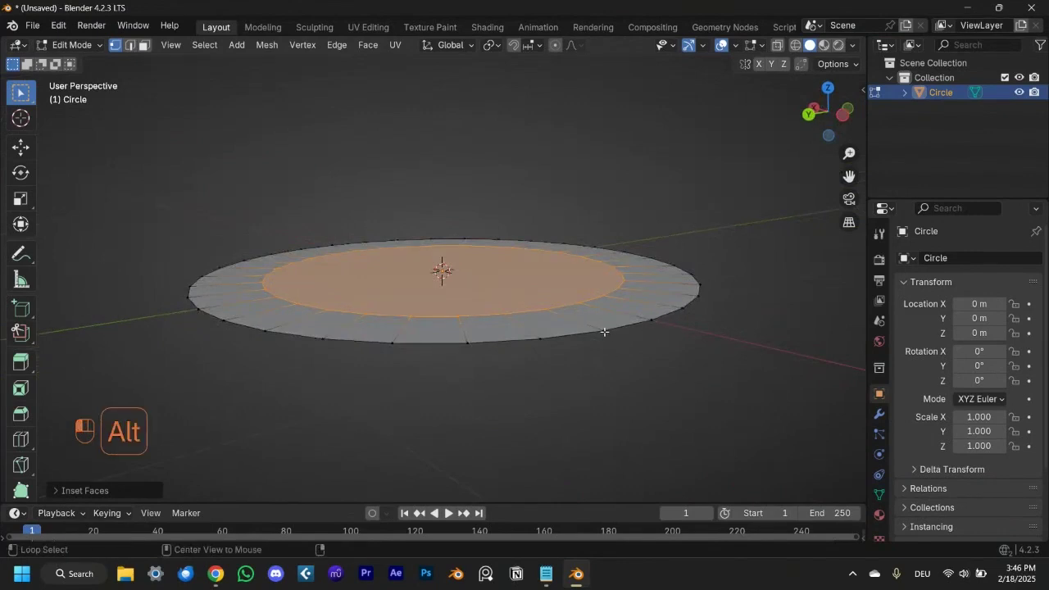
left_click(604, 332, "alt")
middle_click_drag(604, 332, 618, 378)
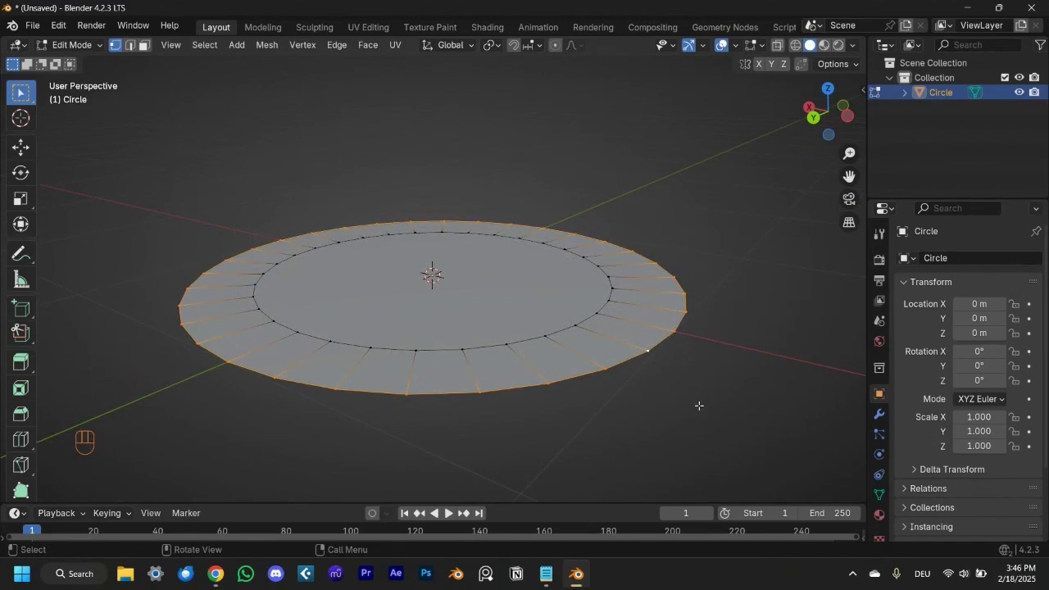
key("g")
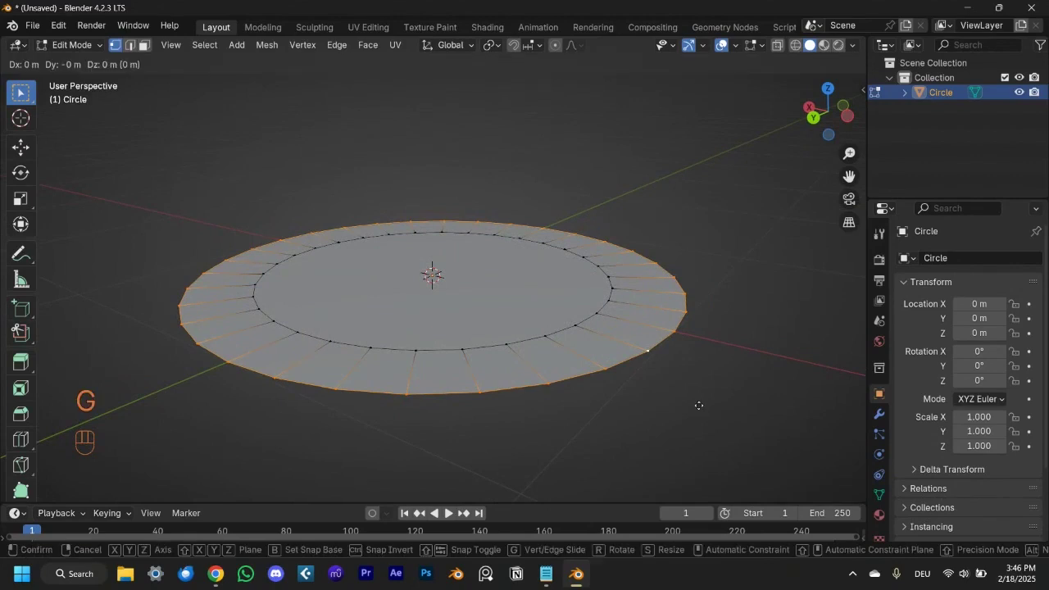
key("z")
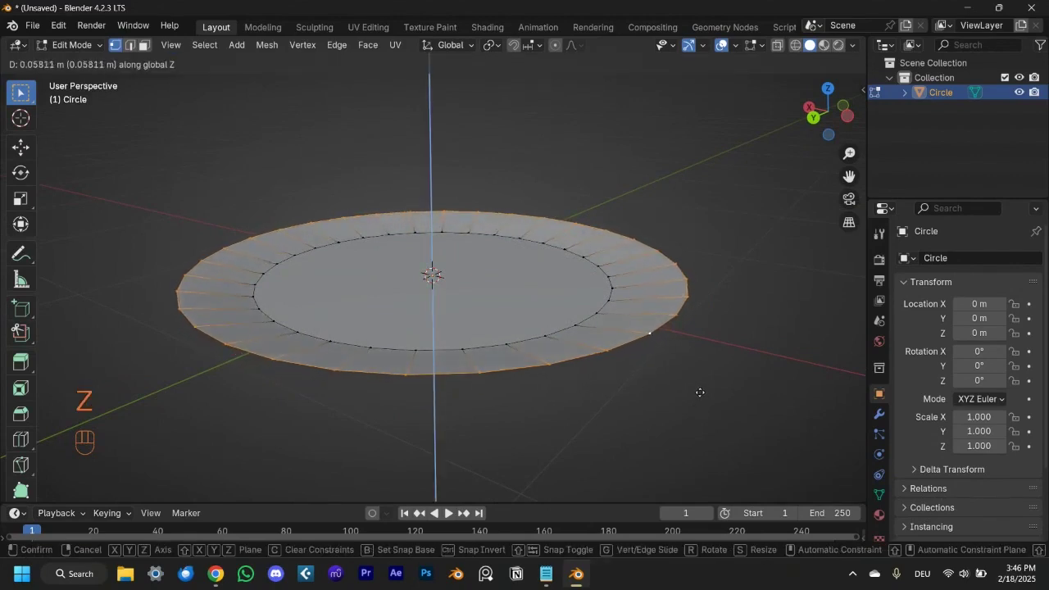
left_click(699, 392)
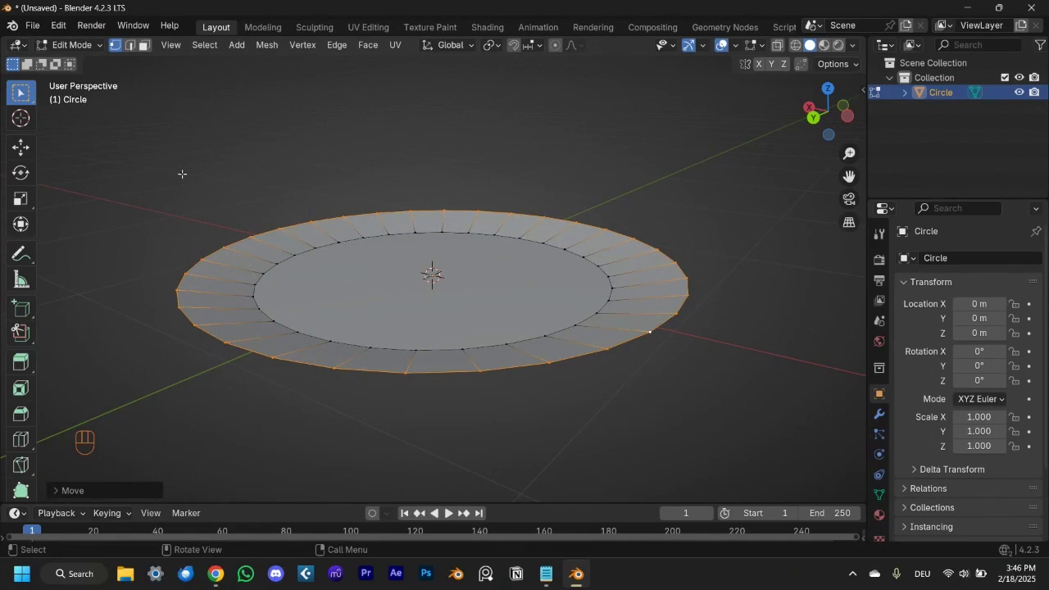
Return to Object Mode and add a Solidify modifier to the plate-shaped disc
left_click(70, 45)
left_click(79, 62)
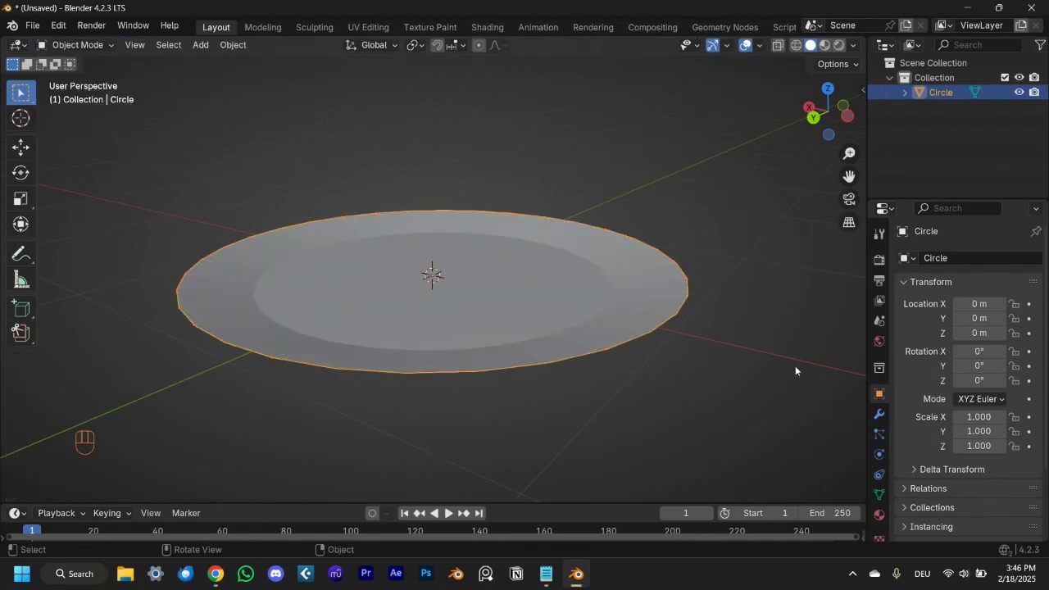
left_click(877, 414)
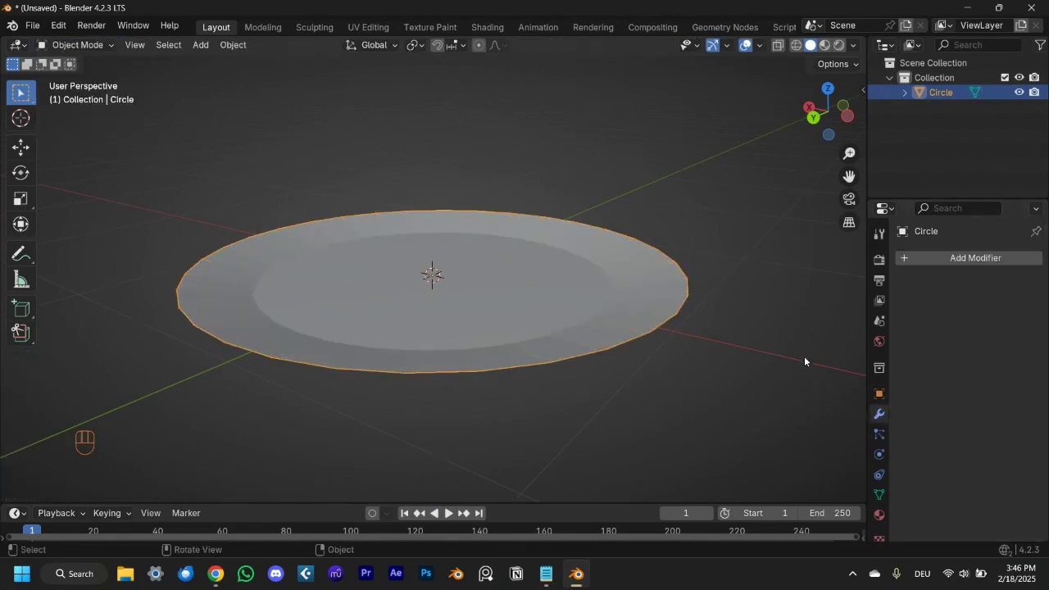
scroll(878, 394, "down", 1)
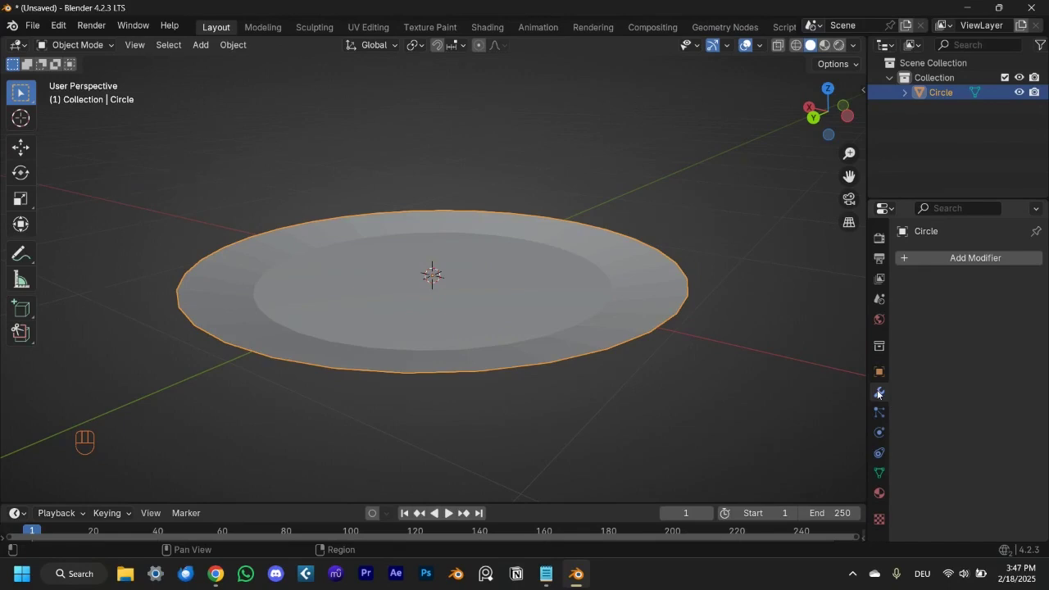
left_click(905, 259)
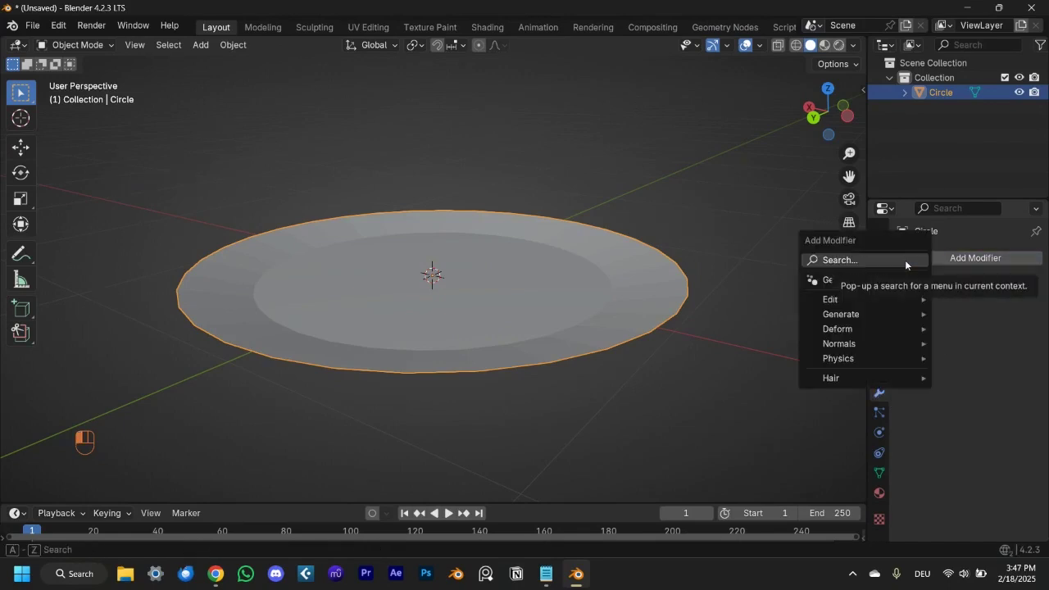
mouse_move(859, 316)
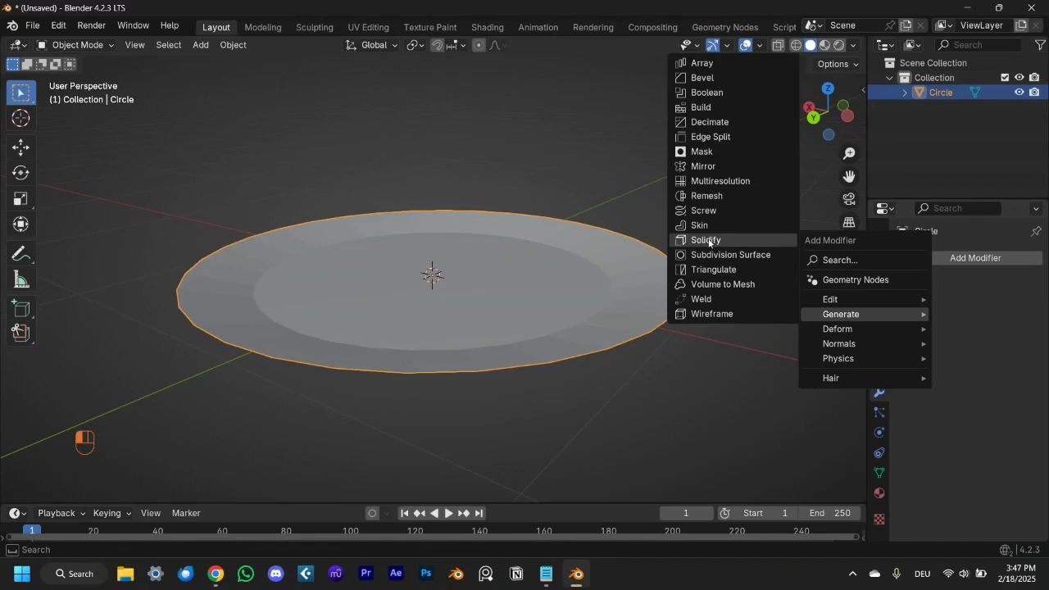
left_click(760, 245)
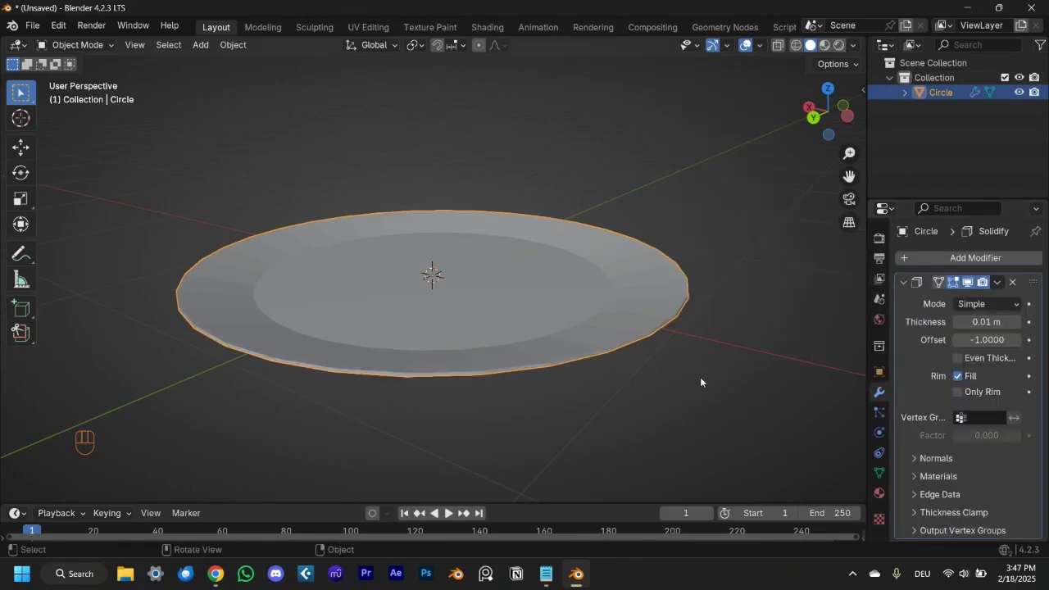
Set the Solidify modifier's thickness to 0.017 m
middle_click_drag(700, 382, 691, 352)
middle_click_drag(585, 310, 589, 328)
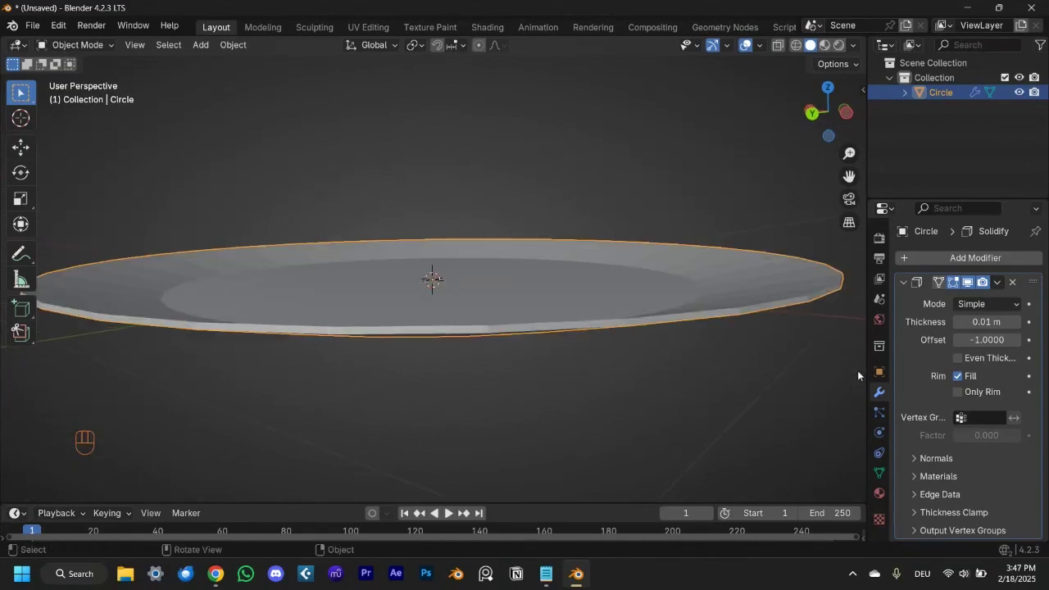
left_click_drag(983, 321, 136, 323)
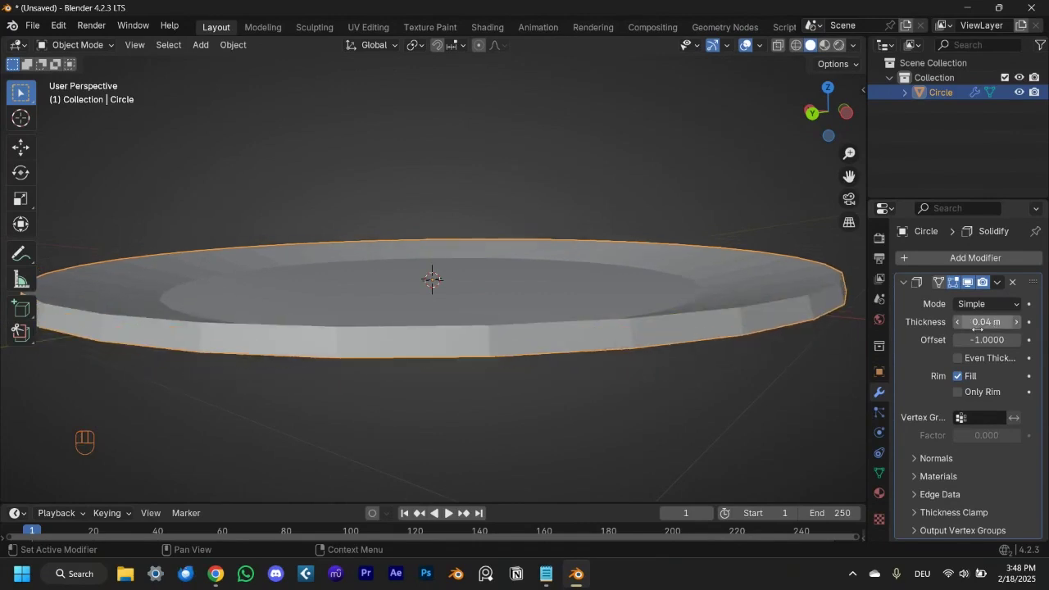
left_click_drag(987, 321, 129, 321)
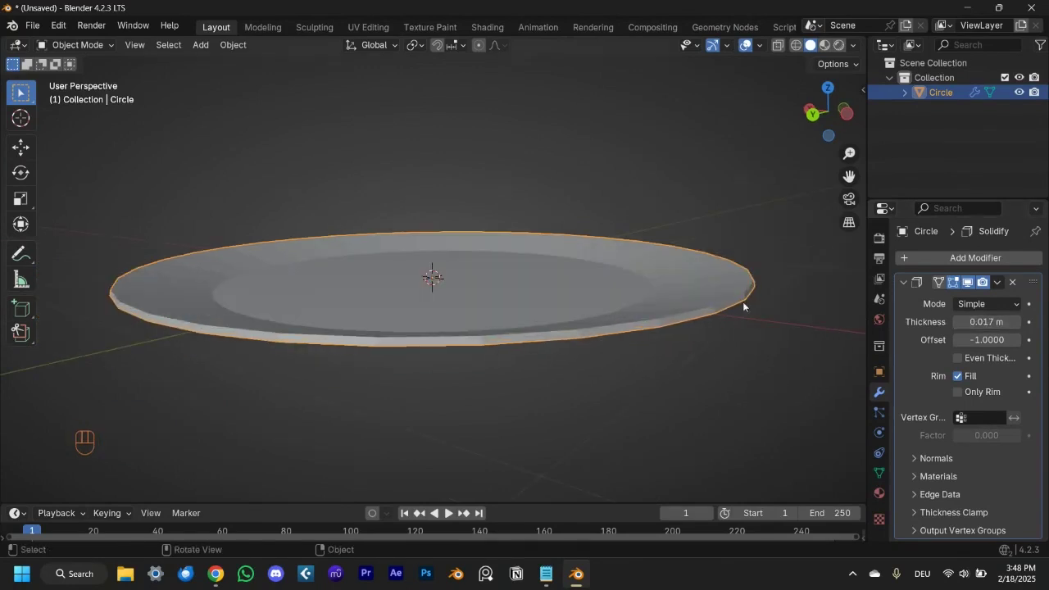
Collapse the Solidify settings, add a Subdivision Surface modifier to the plate and set its viewport levels to 2
middle_click_drag(743, 301, 746, 346)
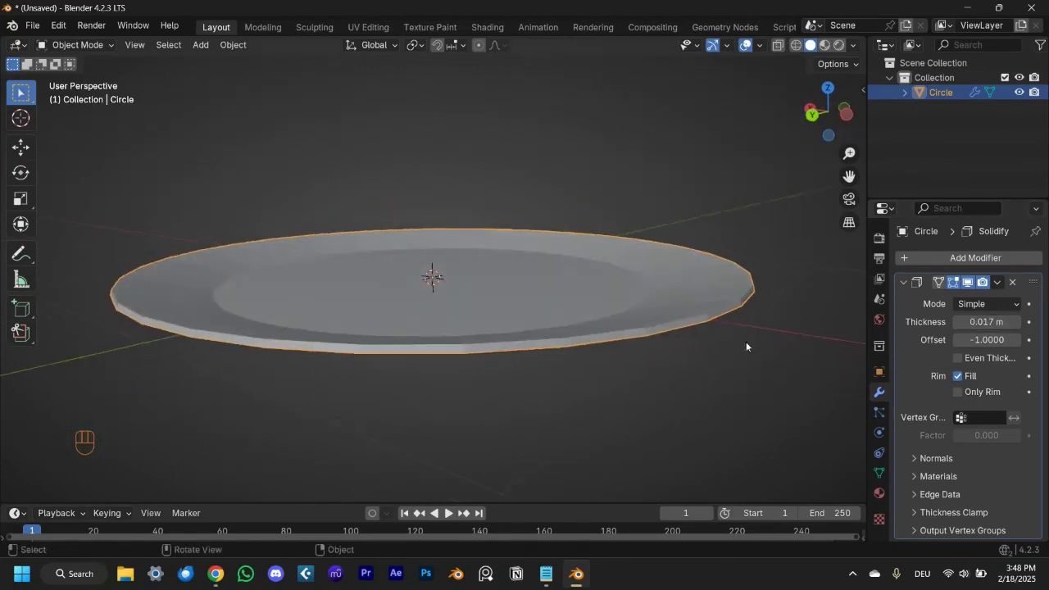
left_click(903, 282)
left_click(904, 258)
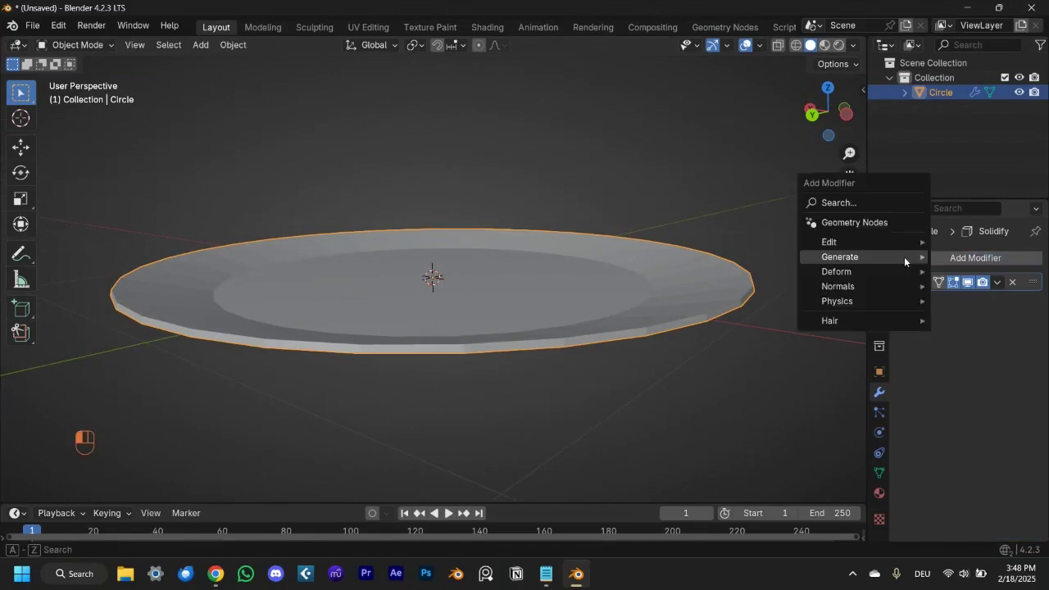
mouse_move(904, 257)
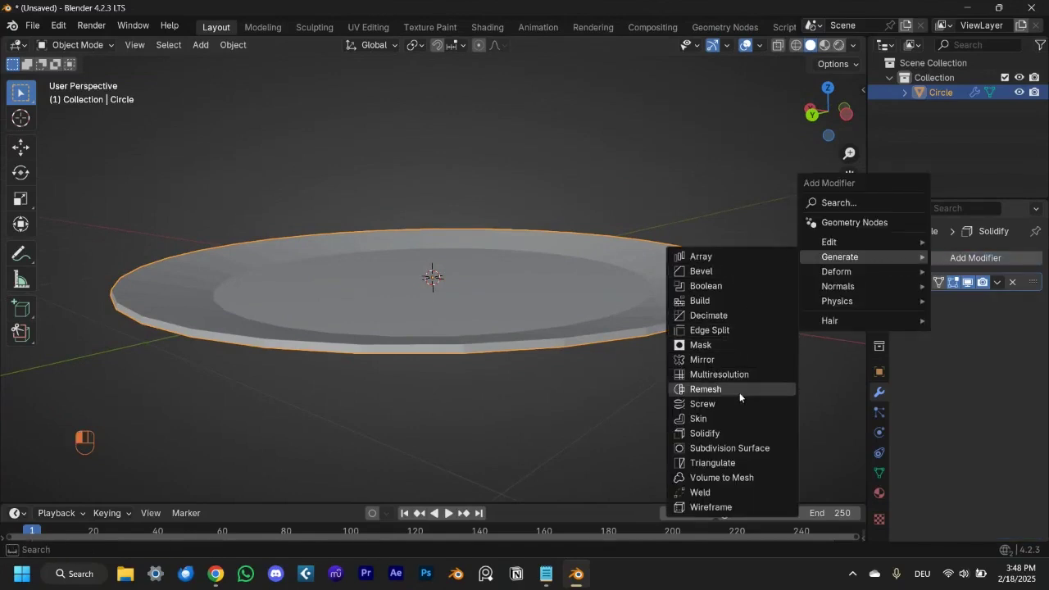
left_click(743, 452)
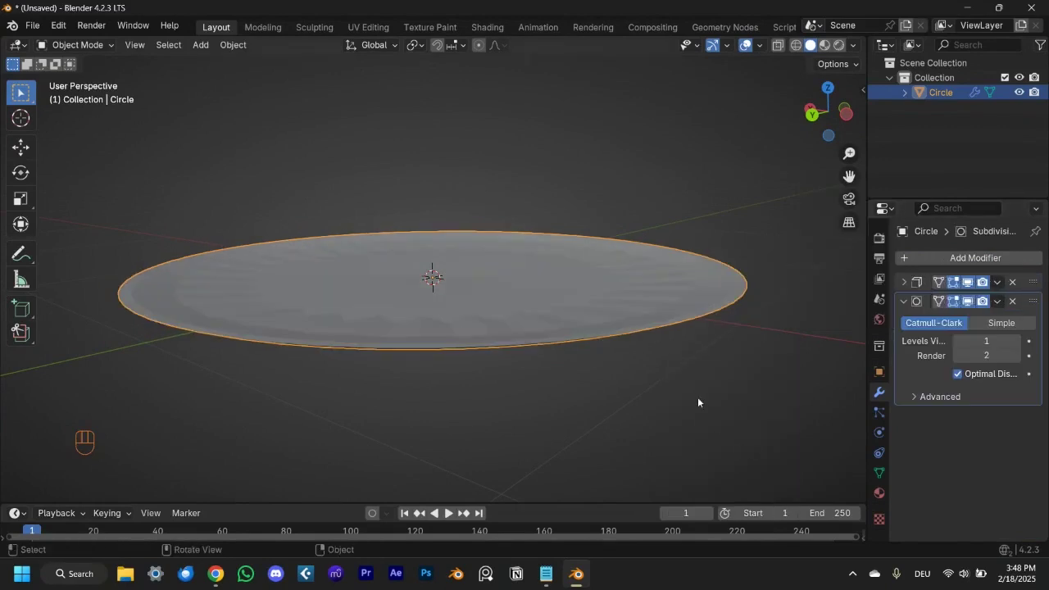
middle_click_drag(697, 396, 703, 418)
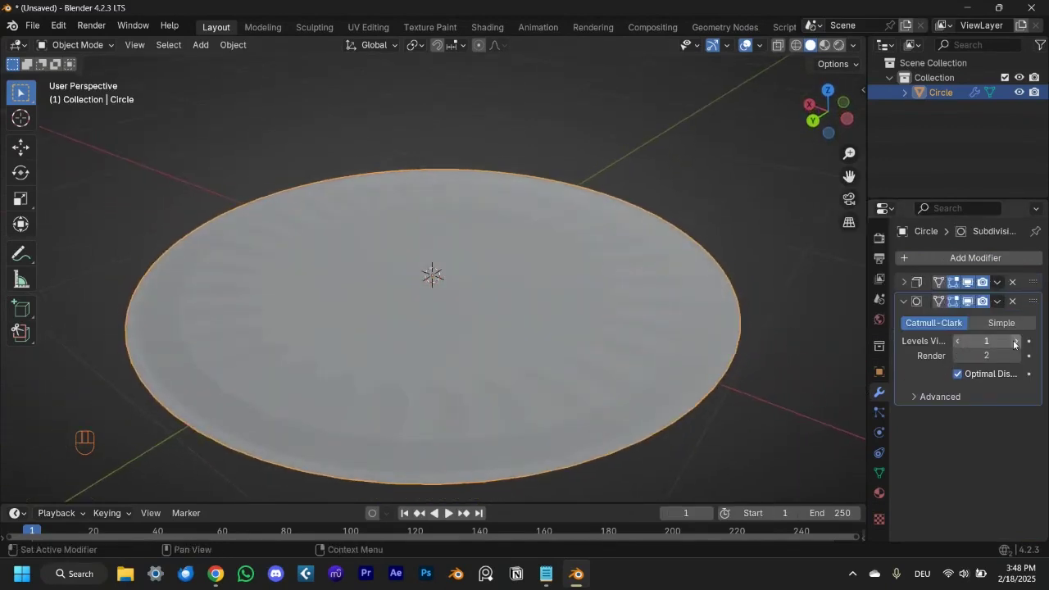
left_click(1014, 342)
Enter Edit Mode on the plate and turn off the Subdivision Surface modifier's display while editing
middle_click_drag(825, 385, 753, 374)
middle_click_drag(278, 258, 428, 353)
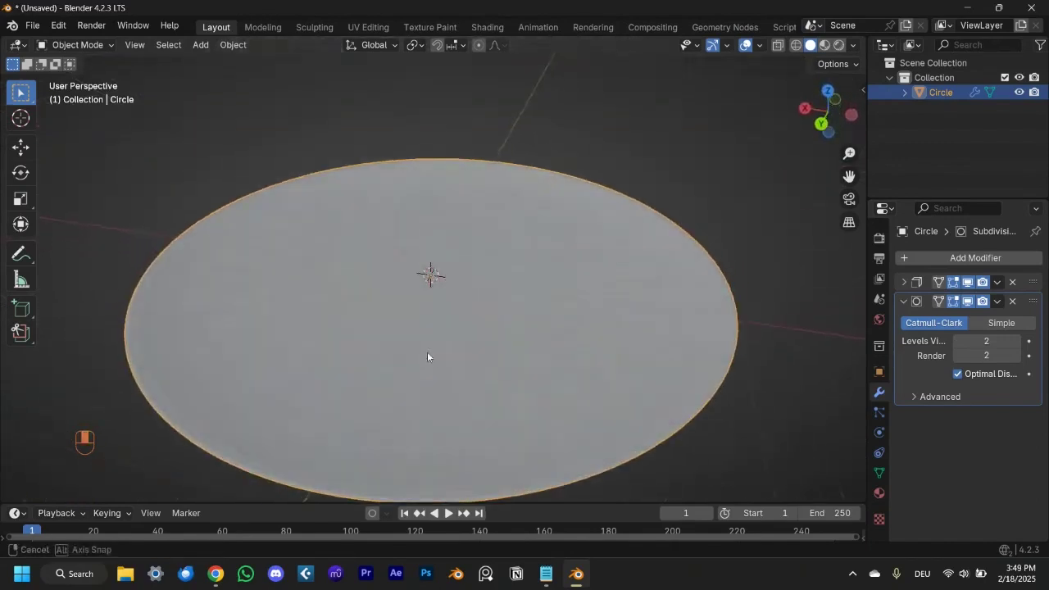
left_click(98, 45)
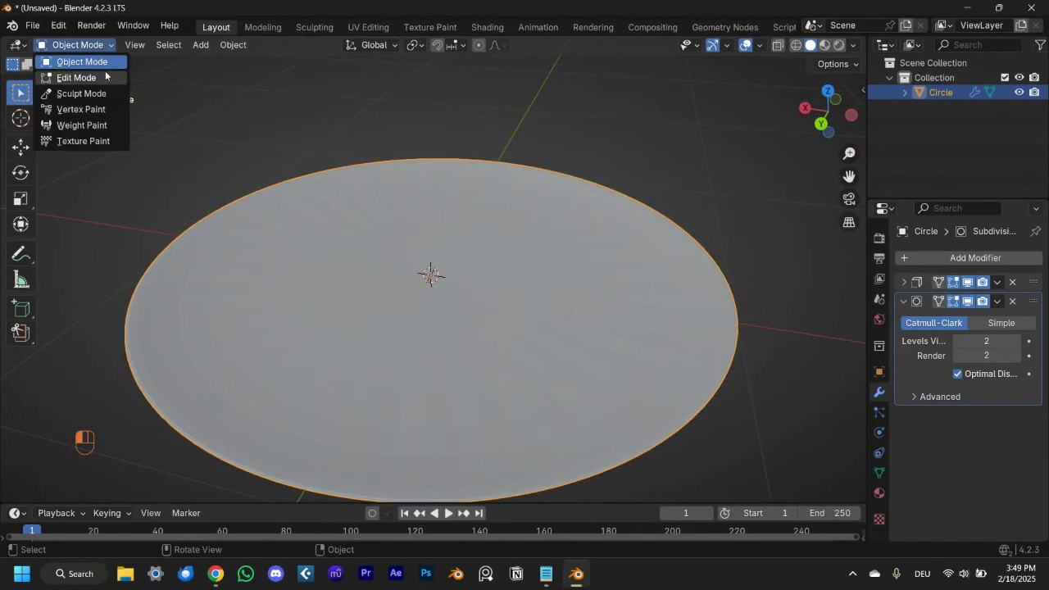
left_click(105, 76)
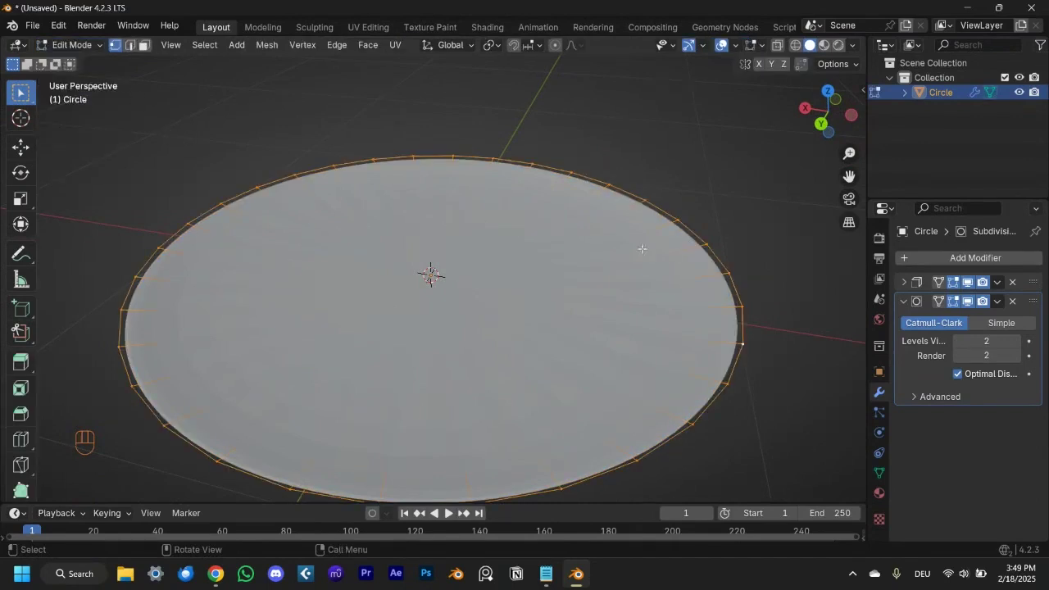
left_click(952, 302)
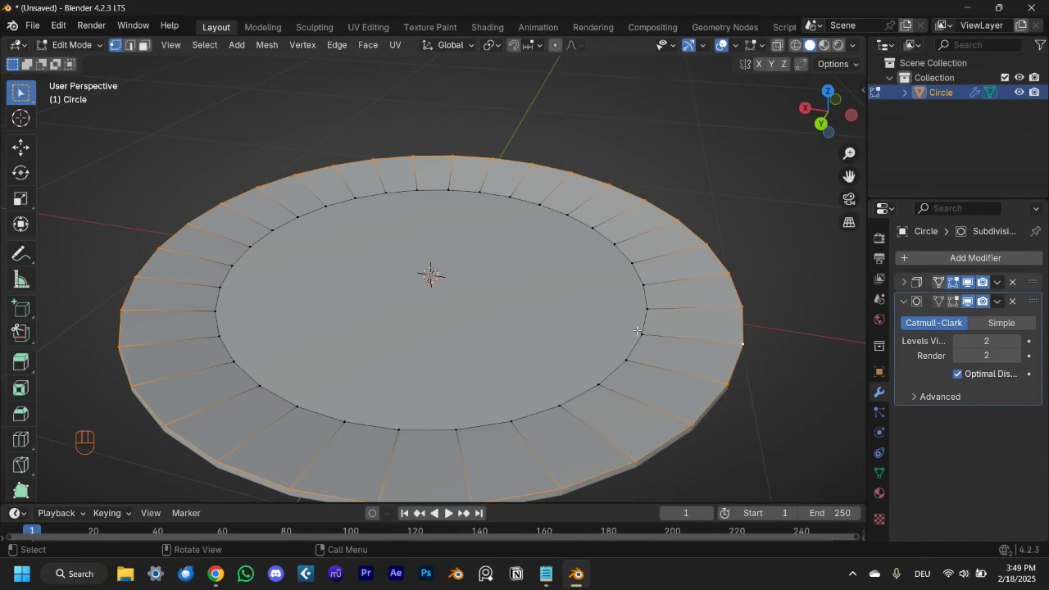
Select the edge loop around the plate's flat centre and inset the enclosed face inward
key("alt")
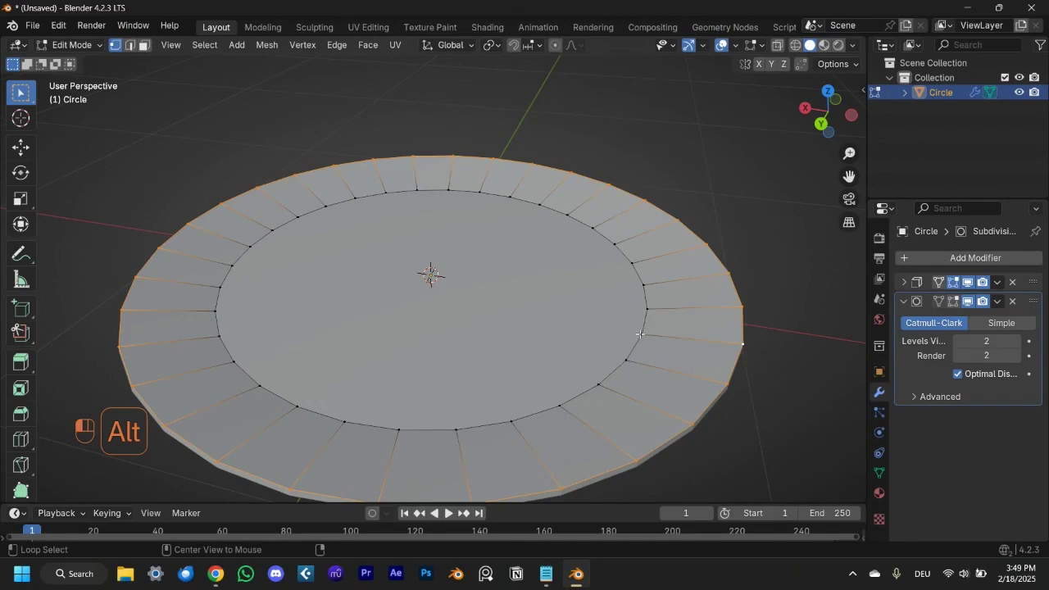
left_click(640, 335, "alt")
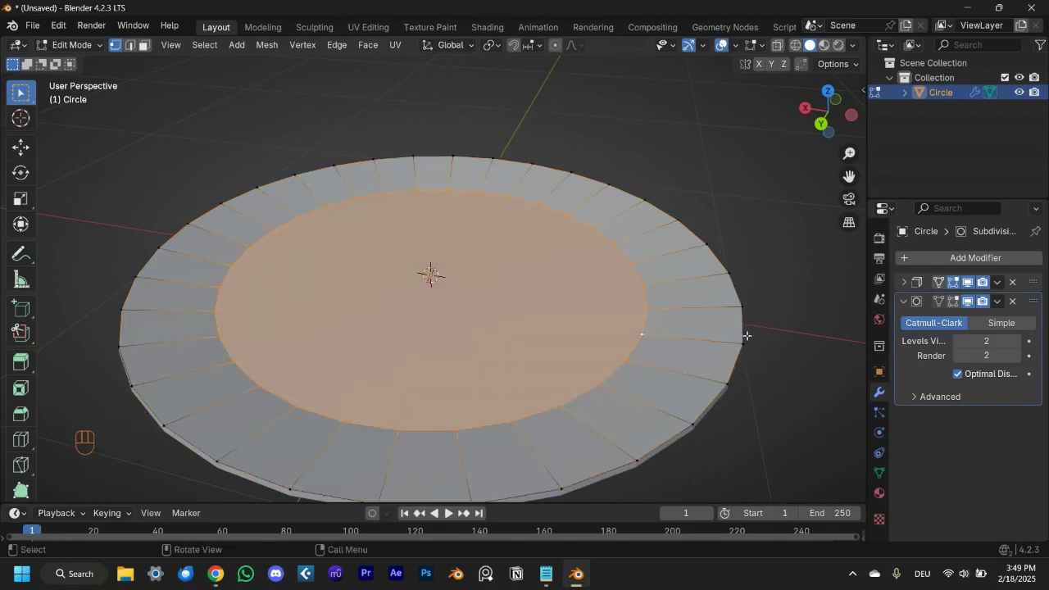
key("i")
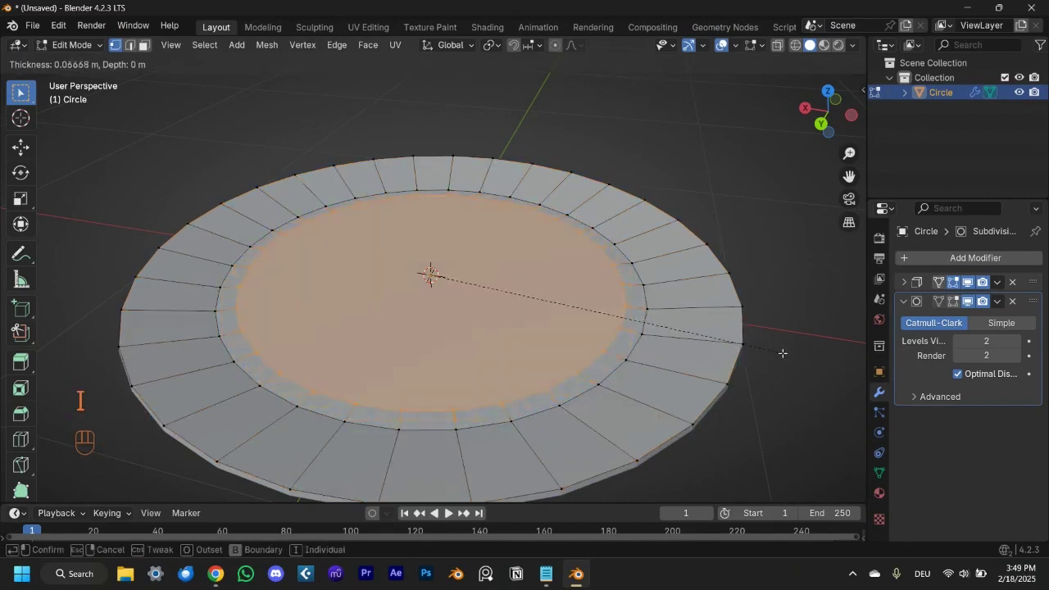
left_click(736, 352)
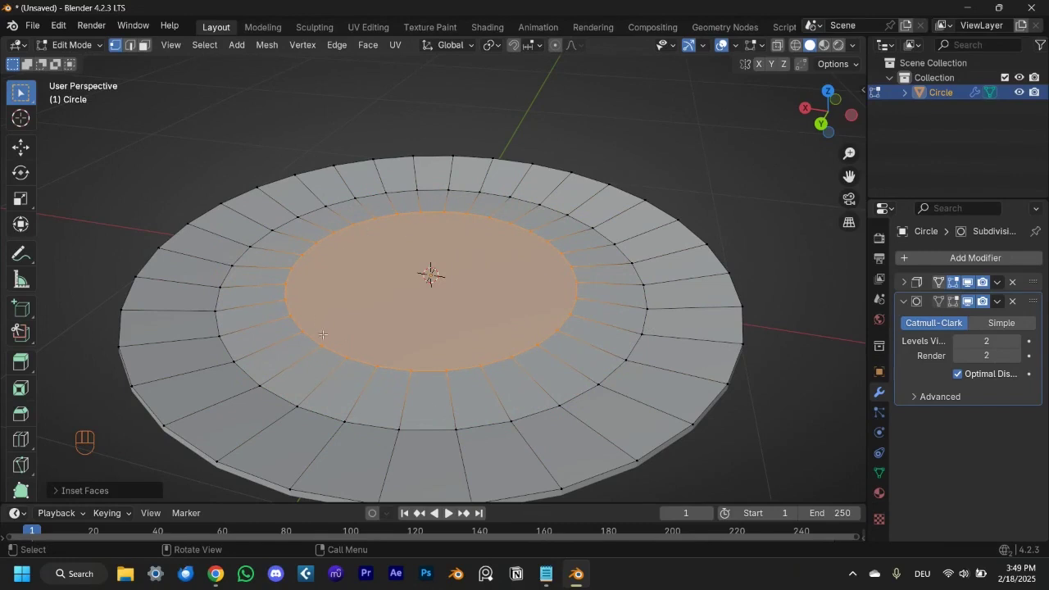
Inset the smaller central face once more to leave a second concentric ring around the plate's middle
middle_click_drag(440, 348, 451, 320)
middle_click_drag(563, 345, 561, 360)
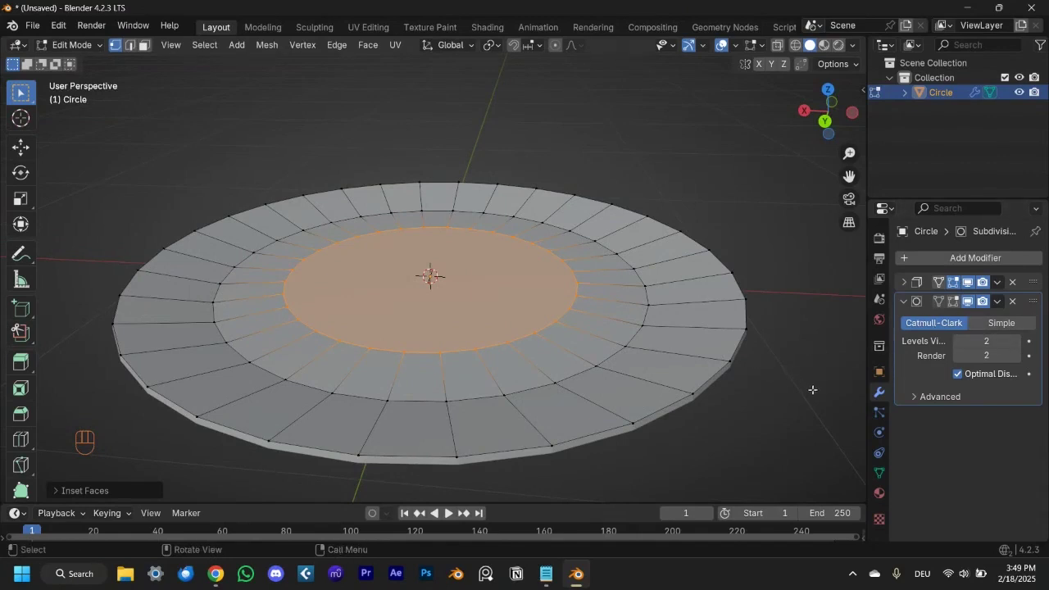
key("i")
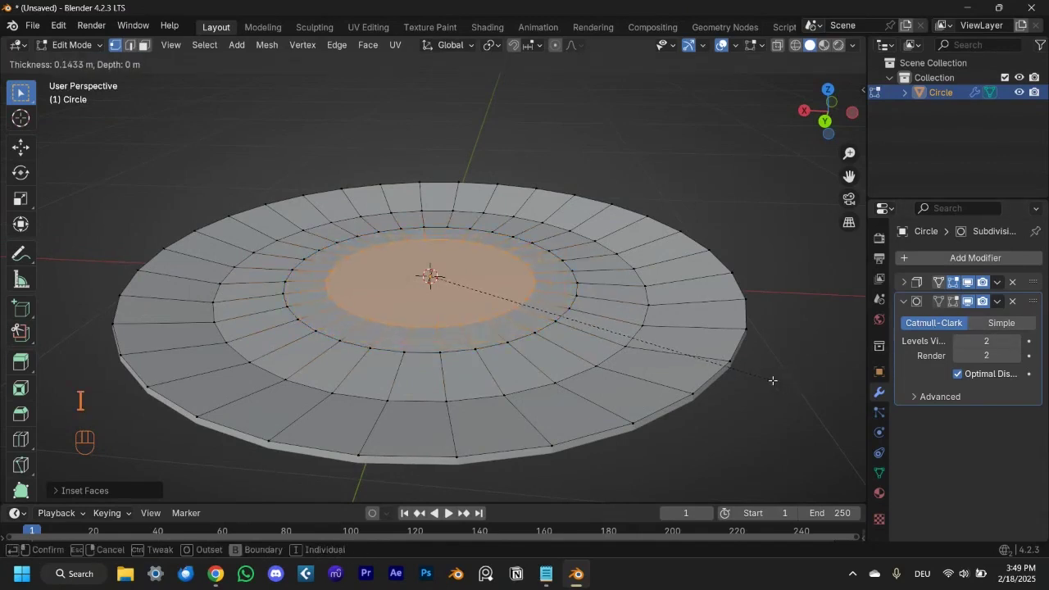
left_click(729, 370)
middle_click_drag(729, 371, 585, 333)
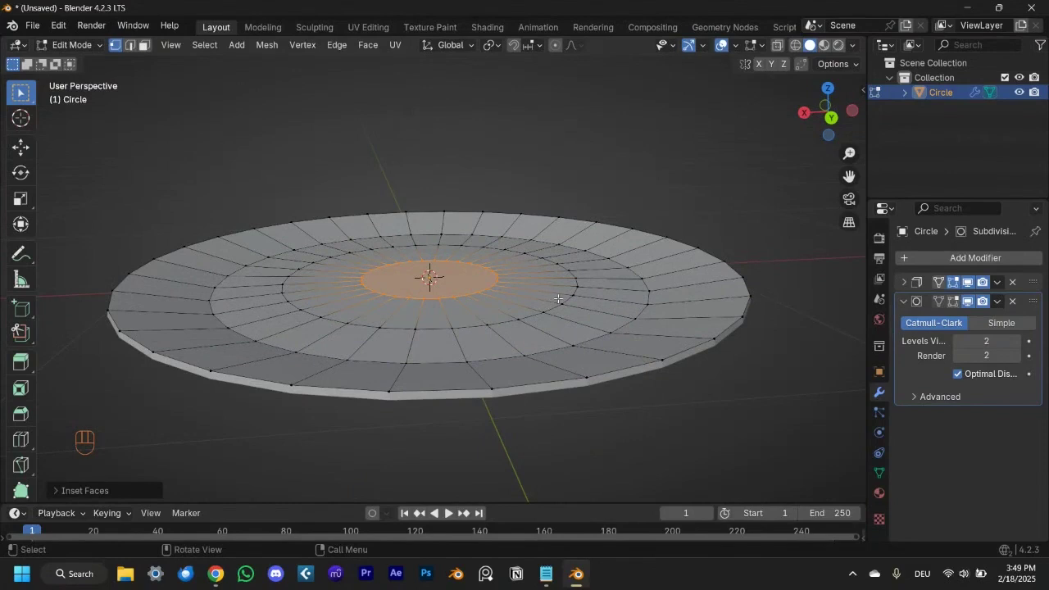
Check the smoothed plate in Object Mode, return to Edit Mode and add one centred loop cut around the sloped rim
key("Tab")
middle_click_drag(558, 299, 694, 326)
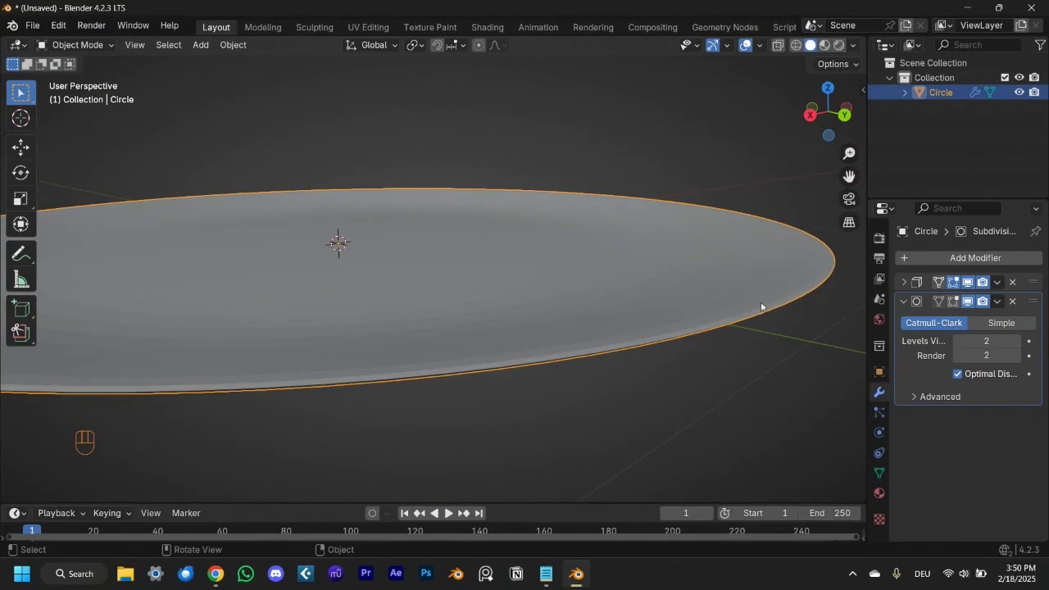
middle_click_drag(733, 293, 735, 311)
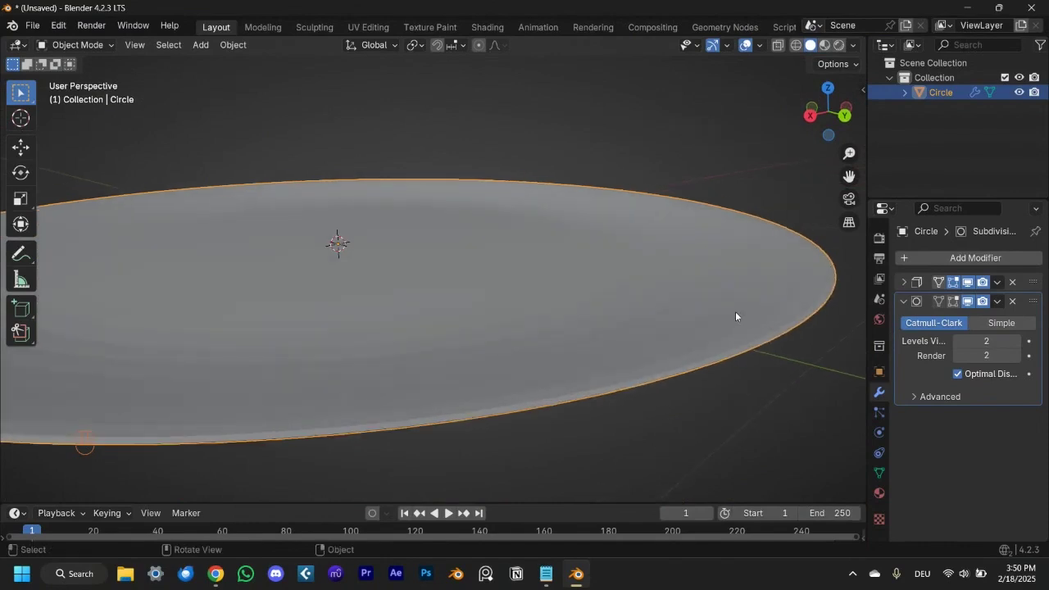
key("Tab")
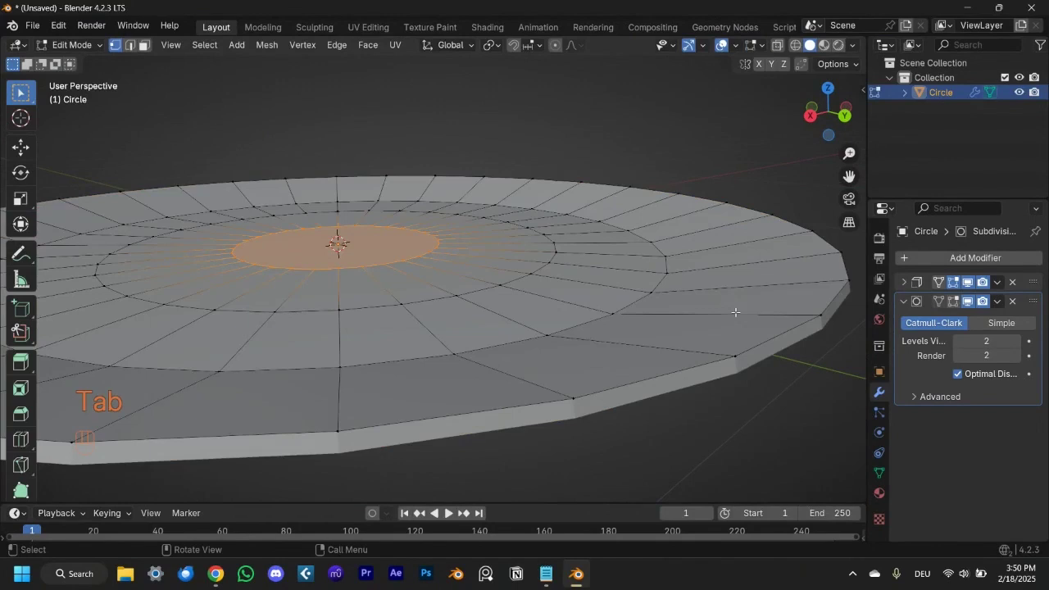
key("ctrl+r")
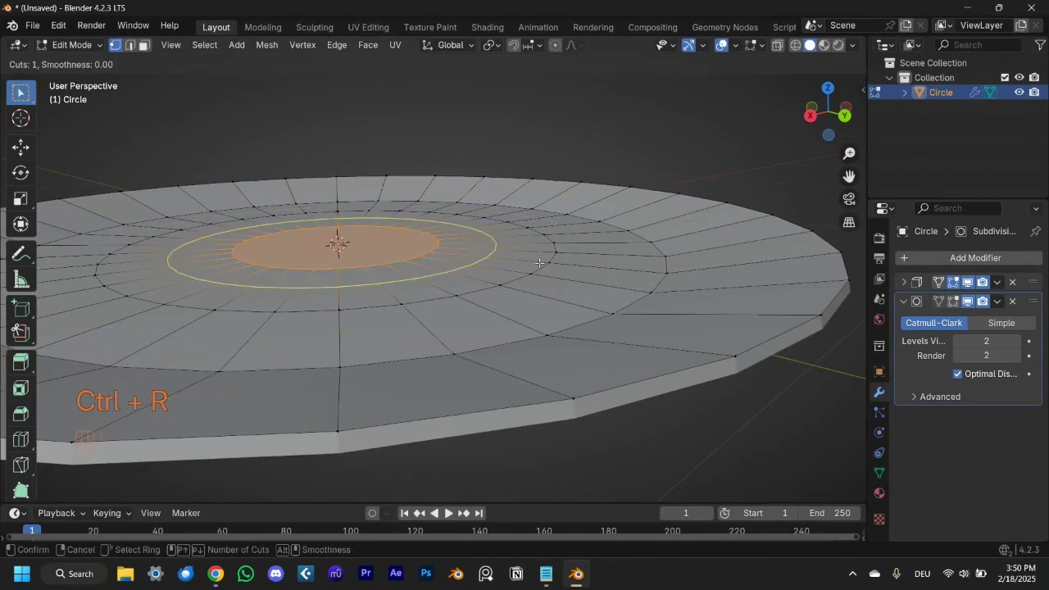
left_click(755, 261)
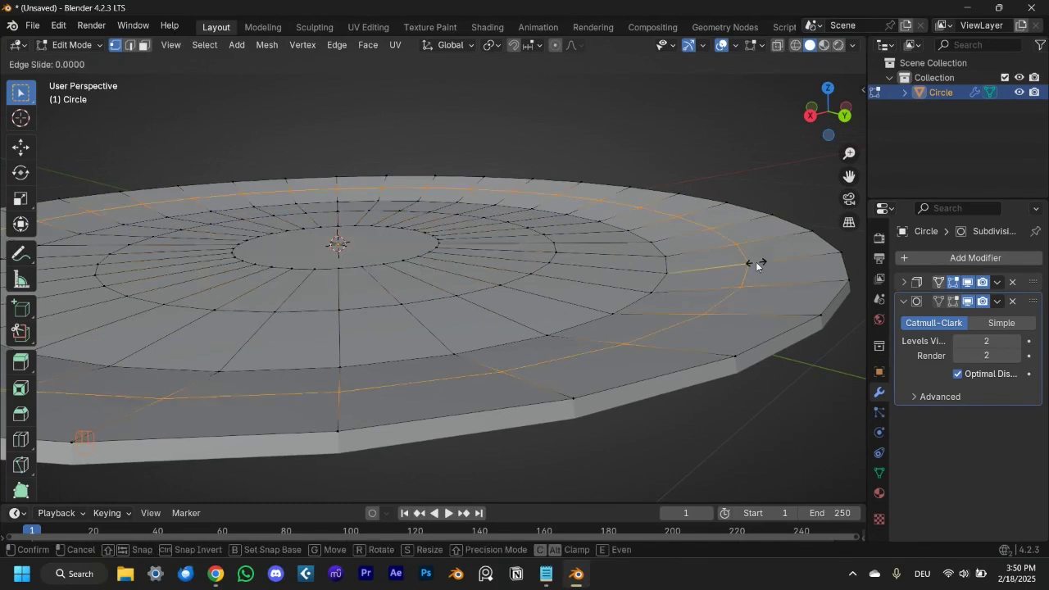
left_click(792, 250)
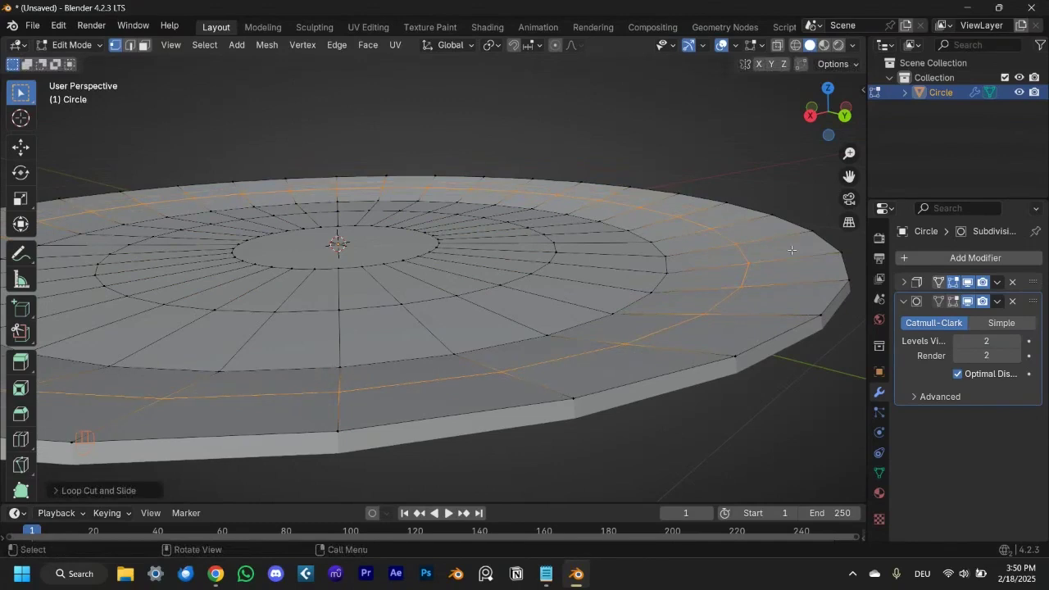
left_click(758, 275)
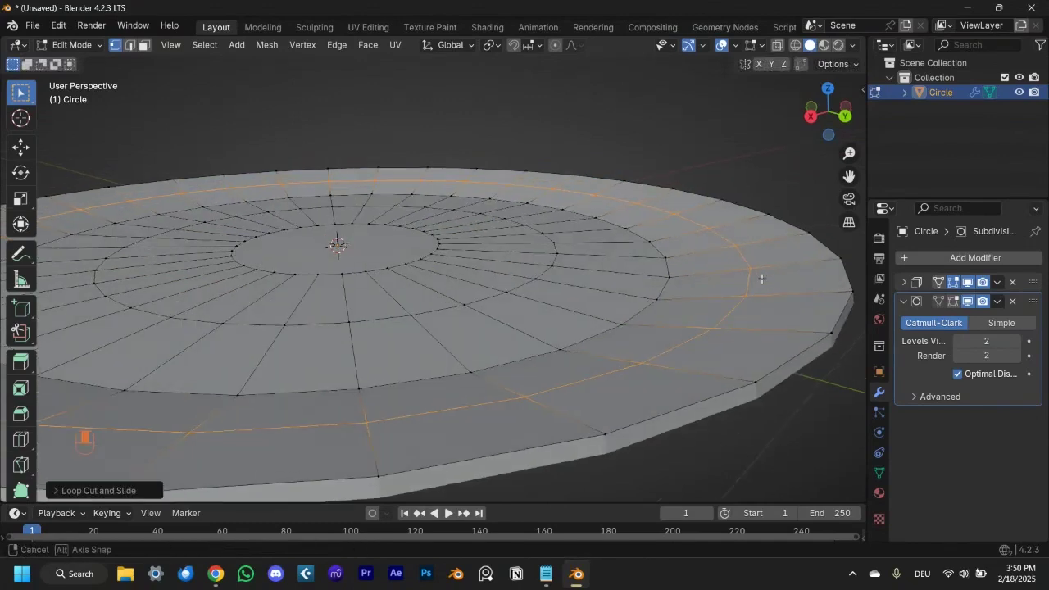
Turn on the Subdivision Surface display in Edit Mode and edge-slide the rim loop outward by a factor of about -0.81
left_click(955, 304)
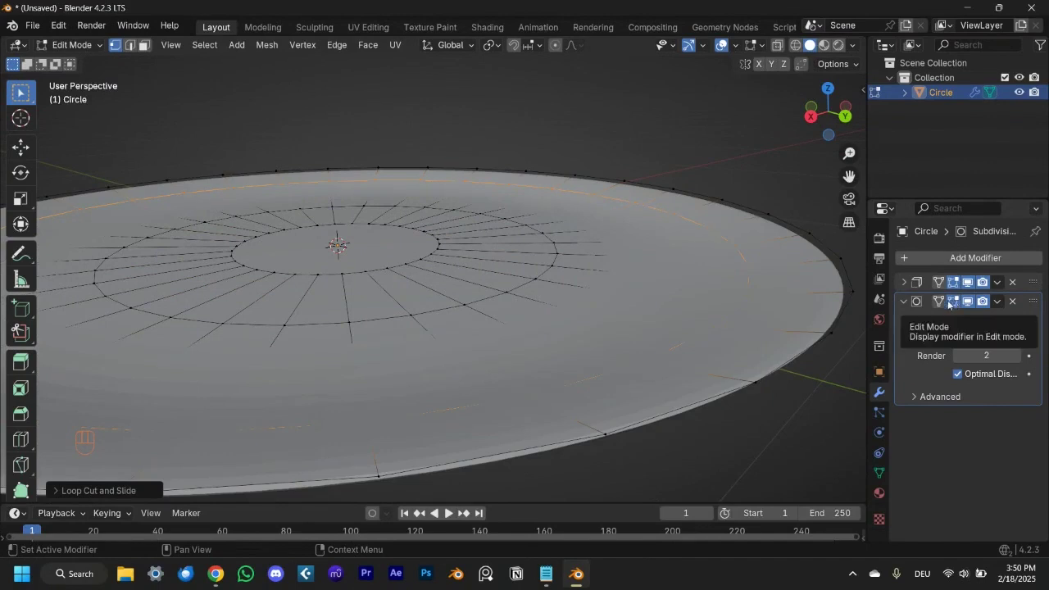
middle_click_drag(847, 343, 834, 356)
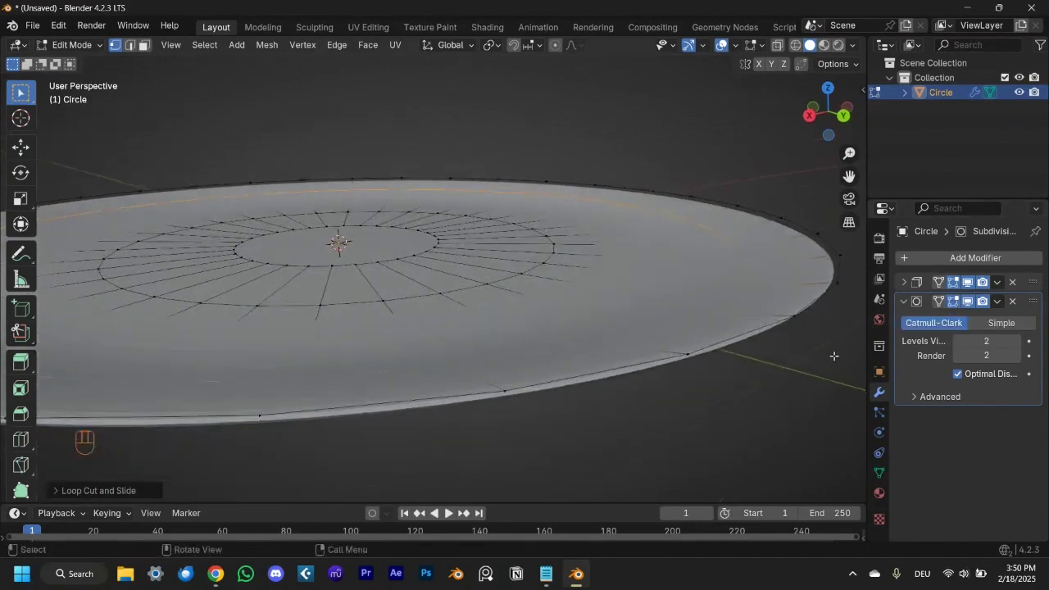
key("g")
key("g")
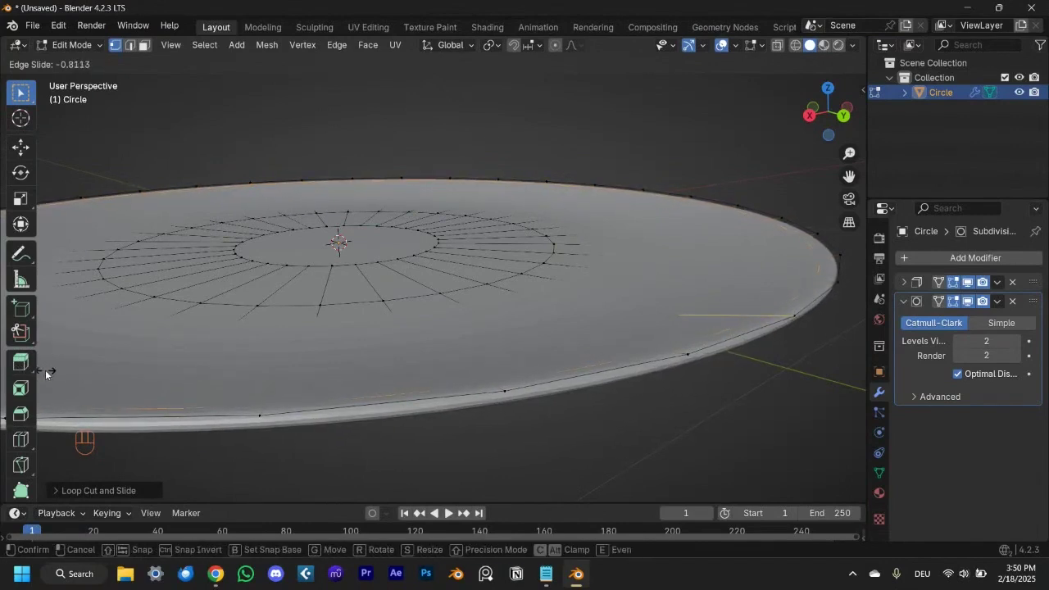
left_click(46, 374)
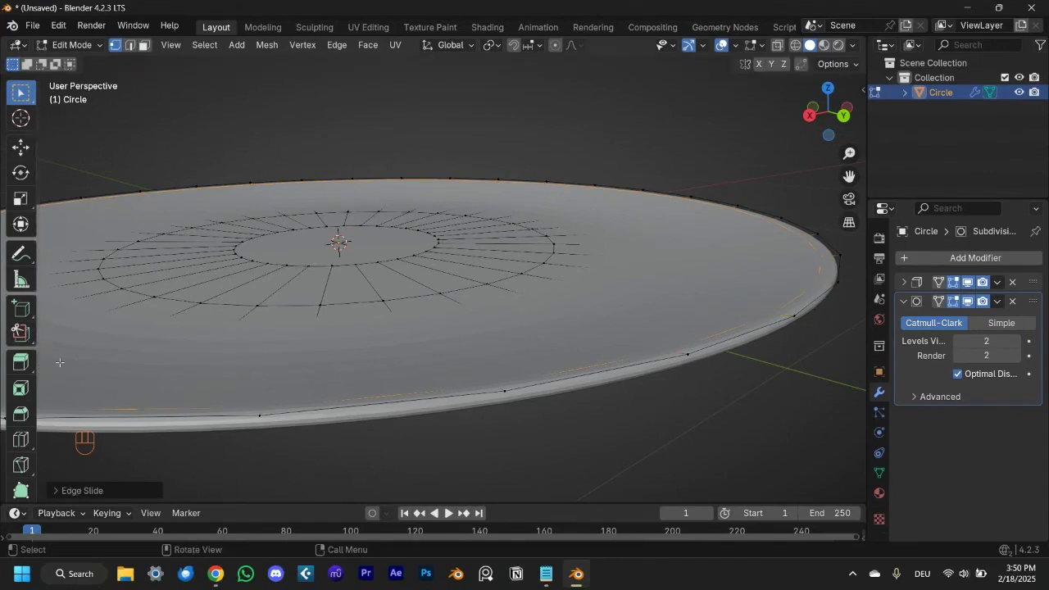
Return to Object Mode and apply Shade Smooth to the plate
left_click(76, 45)
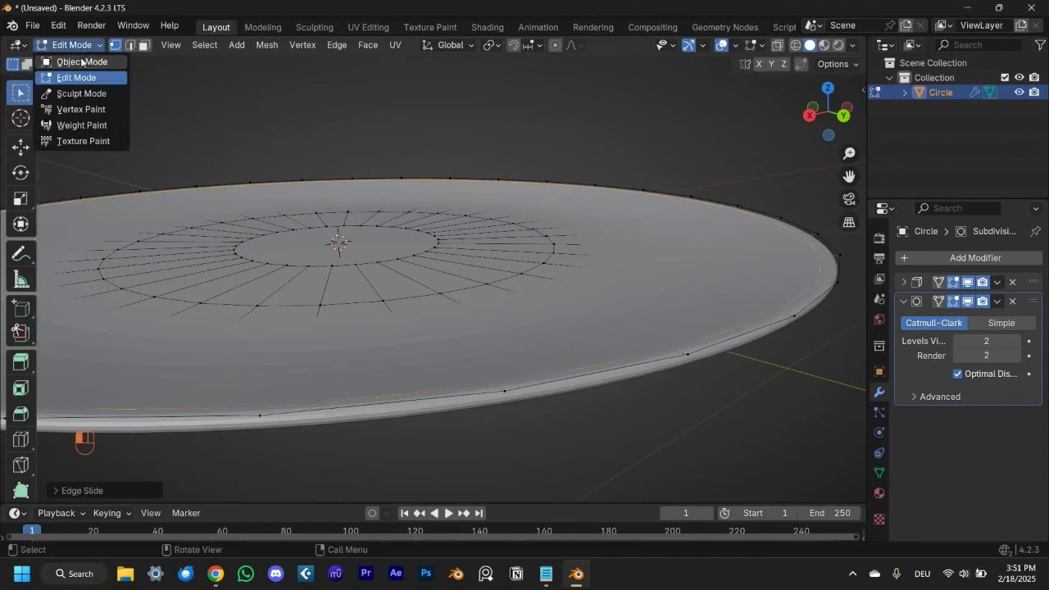
left_click(82, 63)
scroll(522, 315, "down", 5)
middle_click_drag(529, 325, 628, 312)
scroll(501, 283, "up", 3)
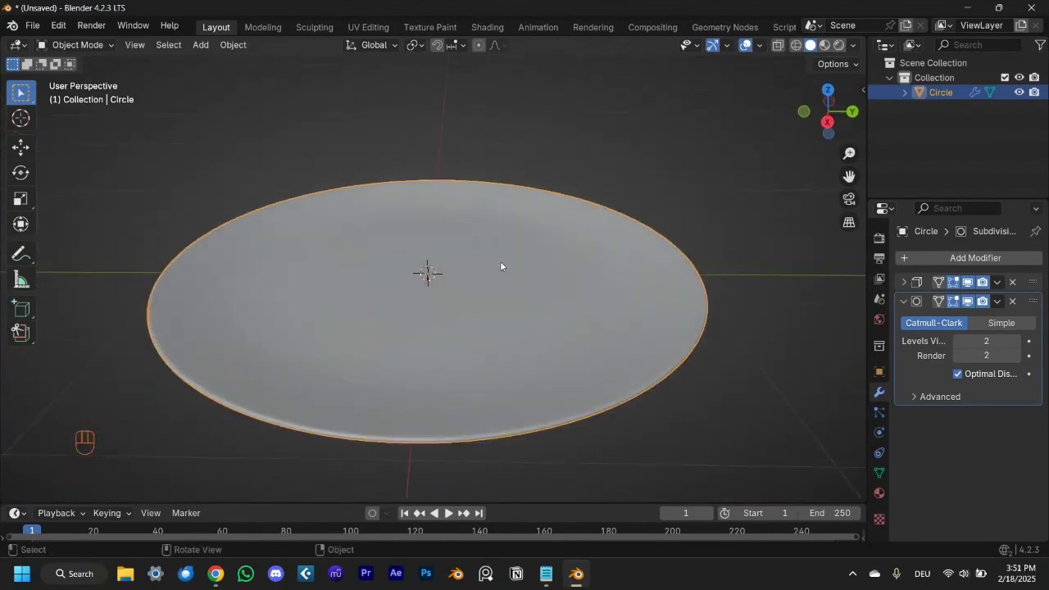
right_click(448, 238)
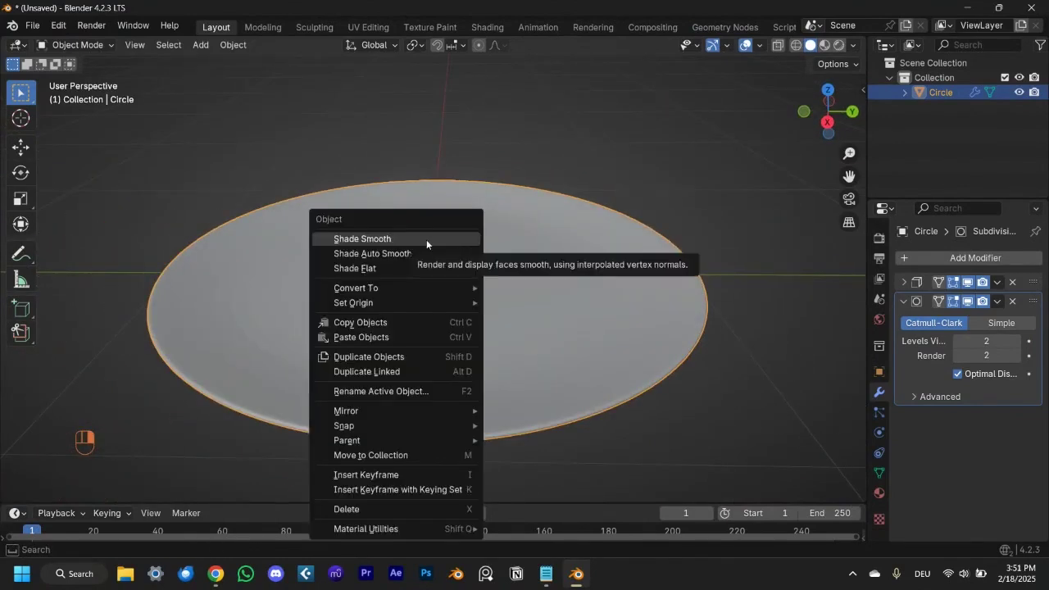
left_click(426, 239)
middle_click_drag(282, 351, 442, 469)
key("Tab")
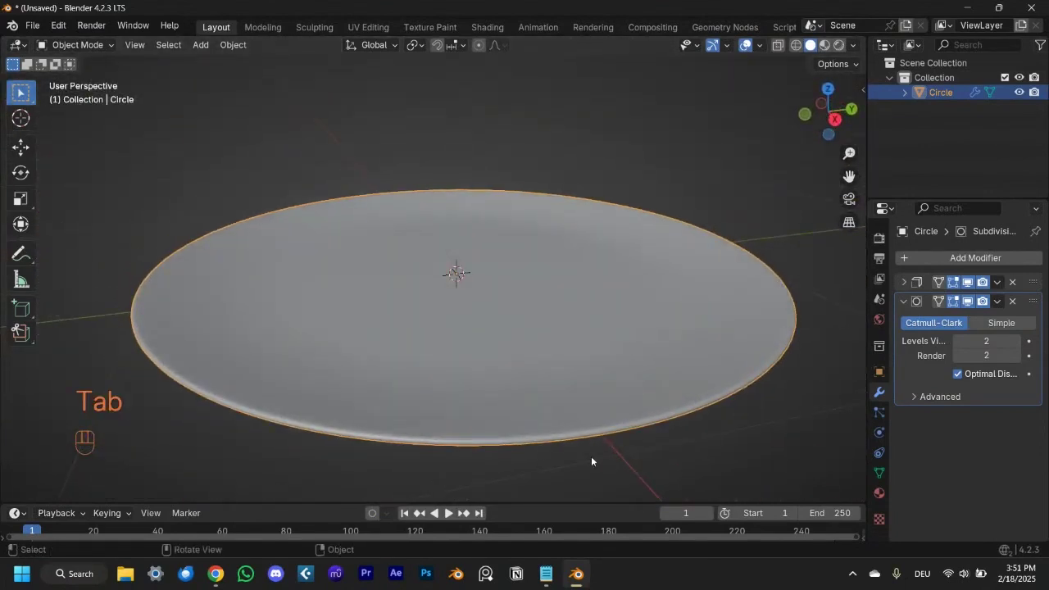
Apply the Solidify modifier to the plate's mesh
left_click(904, 283)
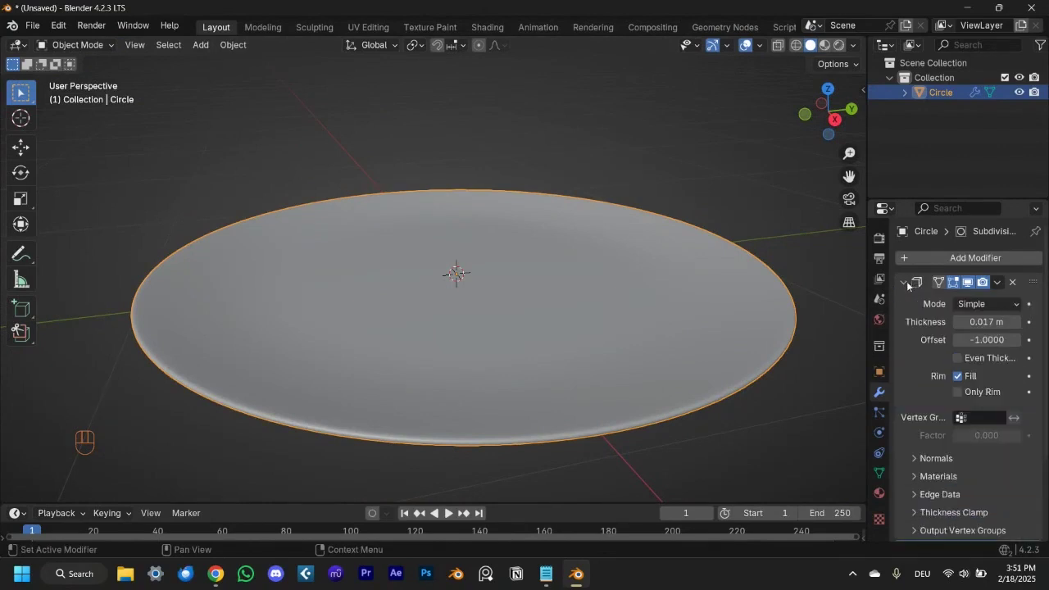
left_click(996, 283)
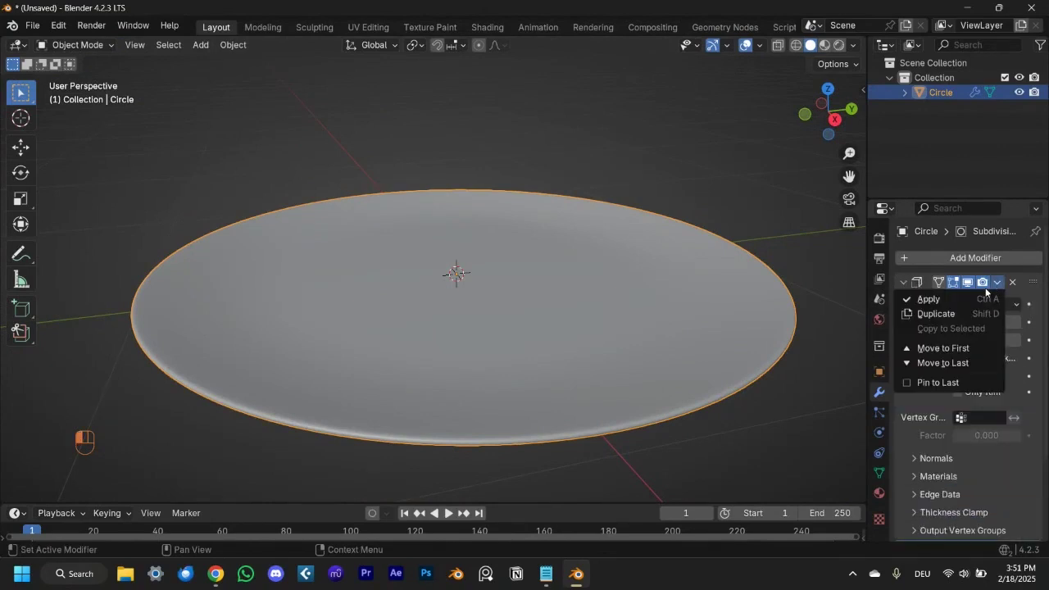
left_click(936, 300)
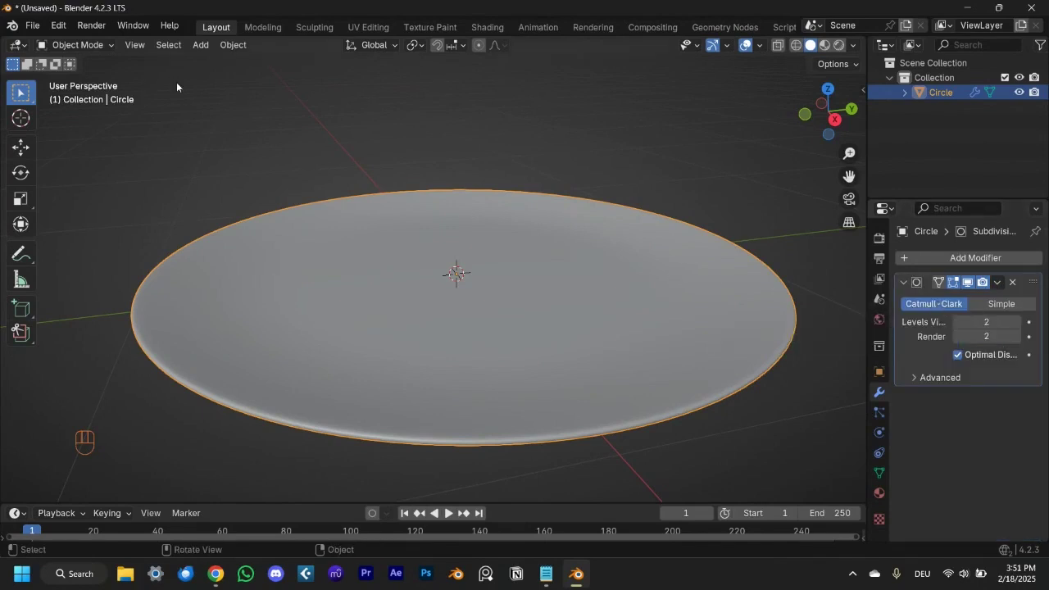
In Edit Mode, select the middle edge loop on the plate's underside and edge-slide it outward
left_click(103, 44)
left_click(99, 72)
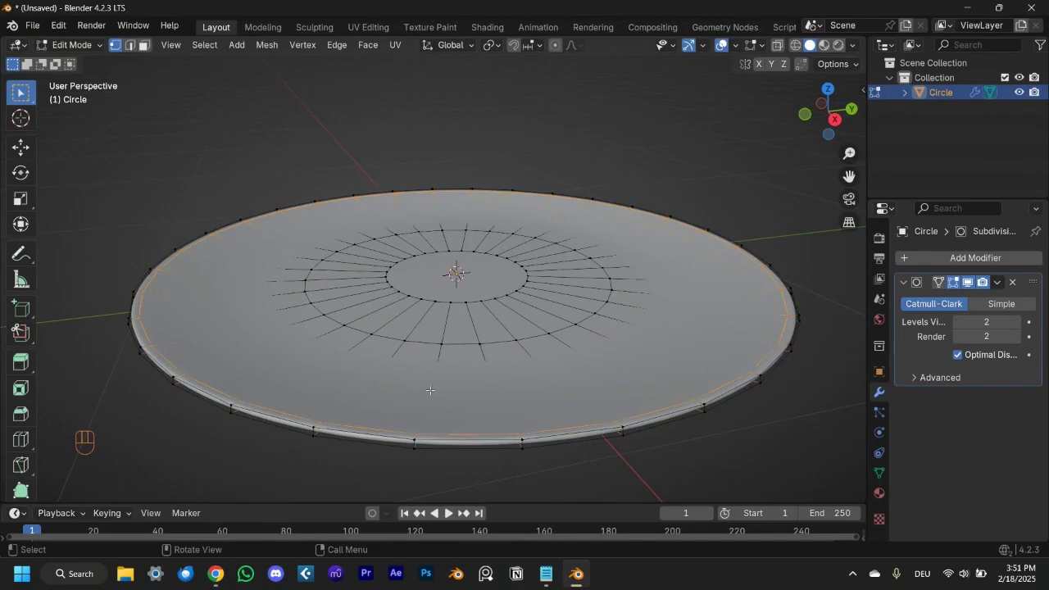
middle_click_drag(430, 390, 626, 308)
left_click(571, 220, "alt")
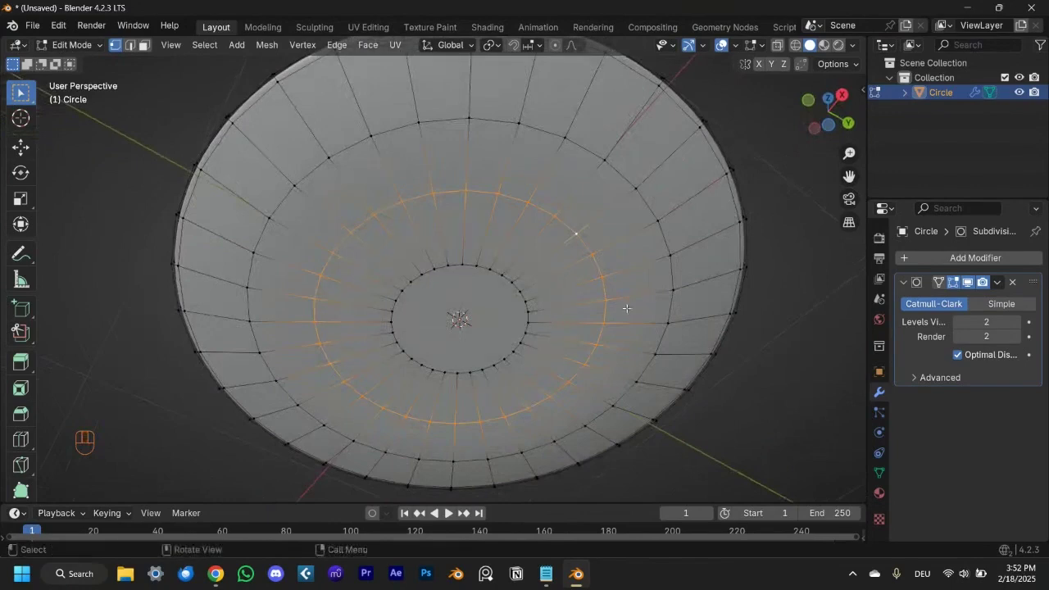
key("g")
key("g")
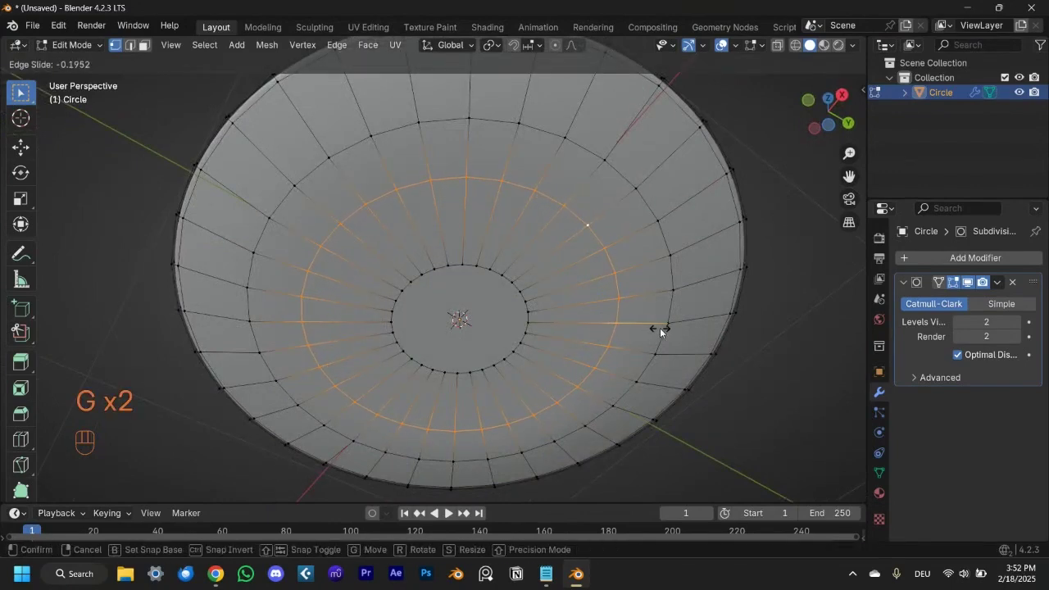
left_click(645, 297)
Extrude the selected underside loop downward about 0.1 m to form a foot ring
middle_click_drag(656, 329, 642, 301)
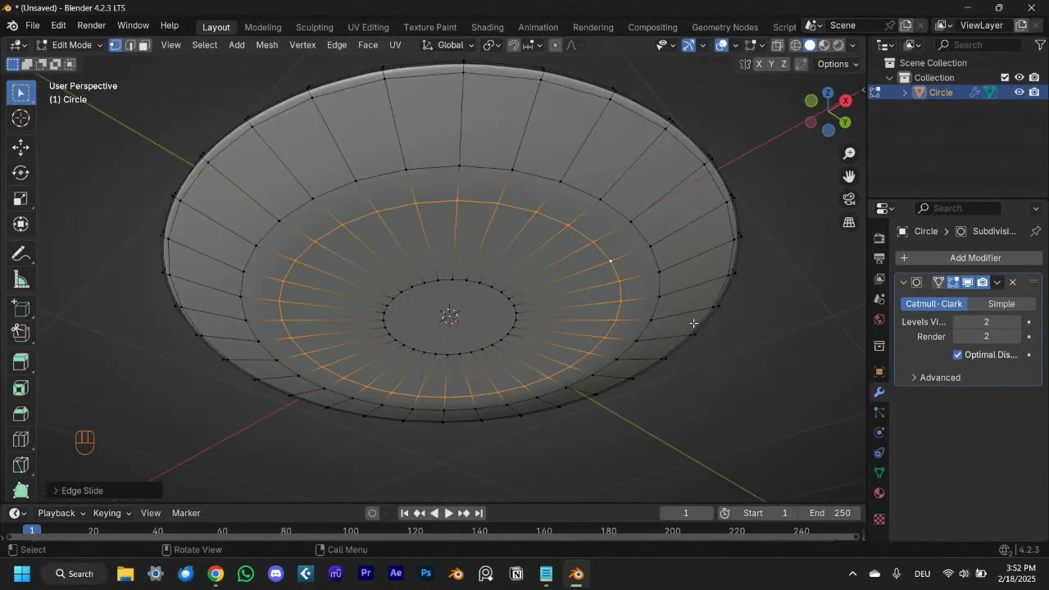
middle_click_drag(713, 328, 714, 344)
key("e")
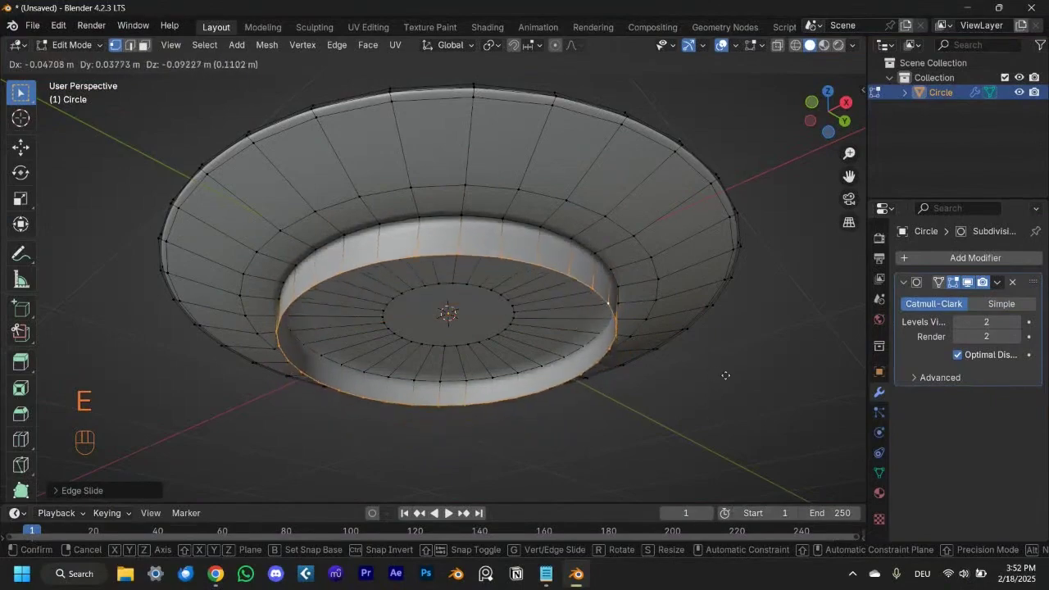
left_click(714, 378)
middle_click_drag(713, 378, 500, 276)
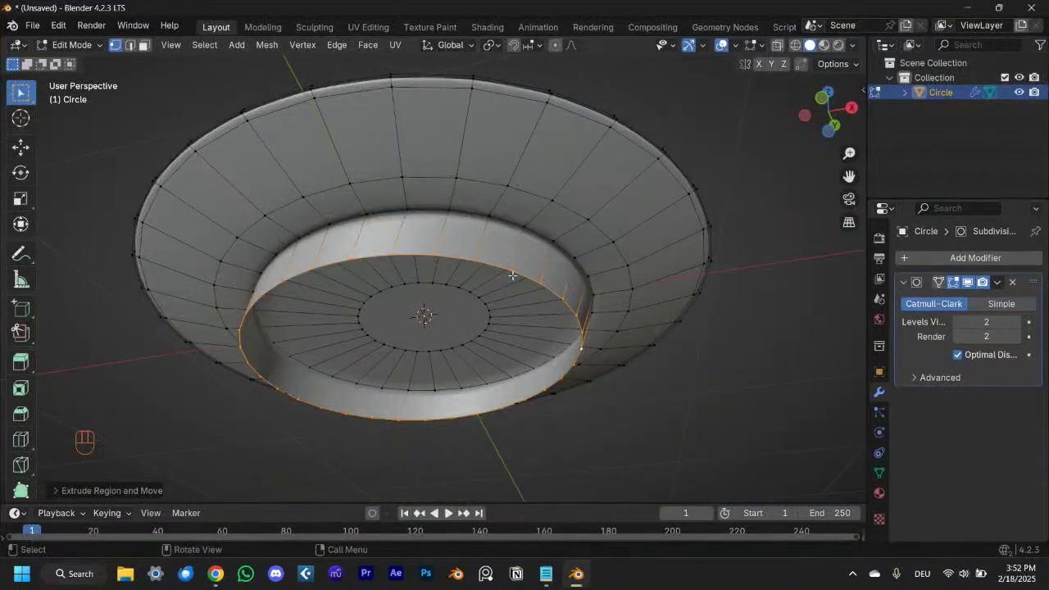
Undo the underside loop's extrusion and bevel that loop with an offset of about 0.018 m and one segment
key("ctrl+z")
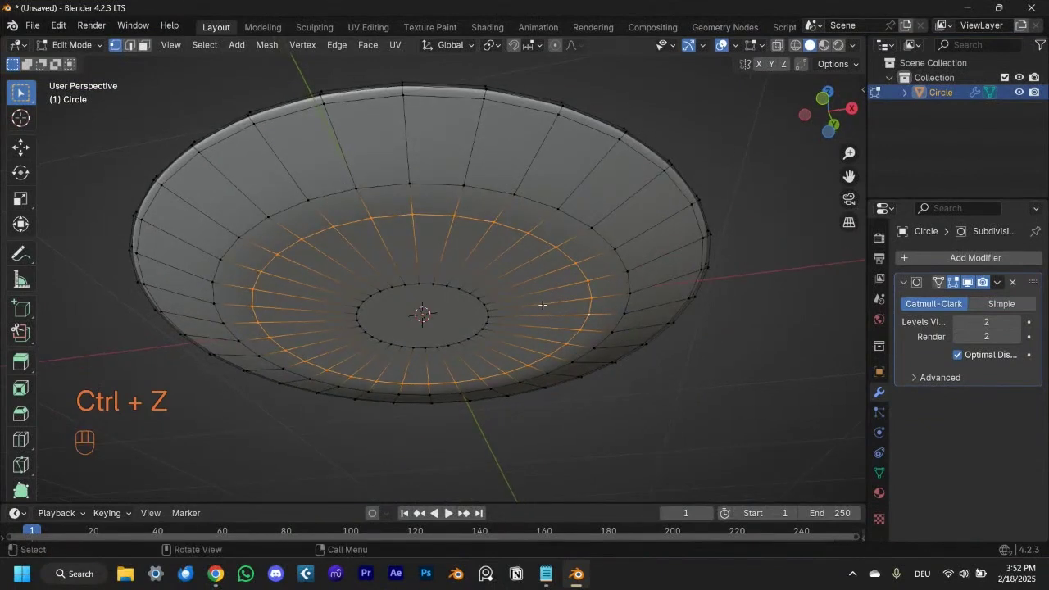
key("ctrl")
key("ctrl+b")
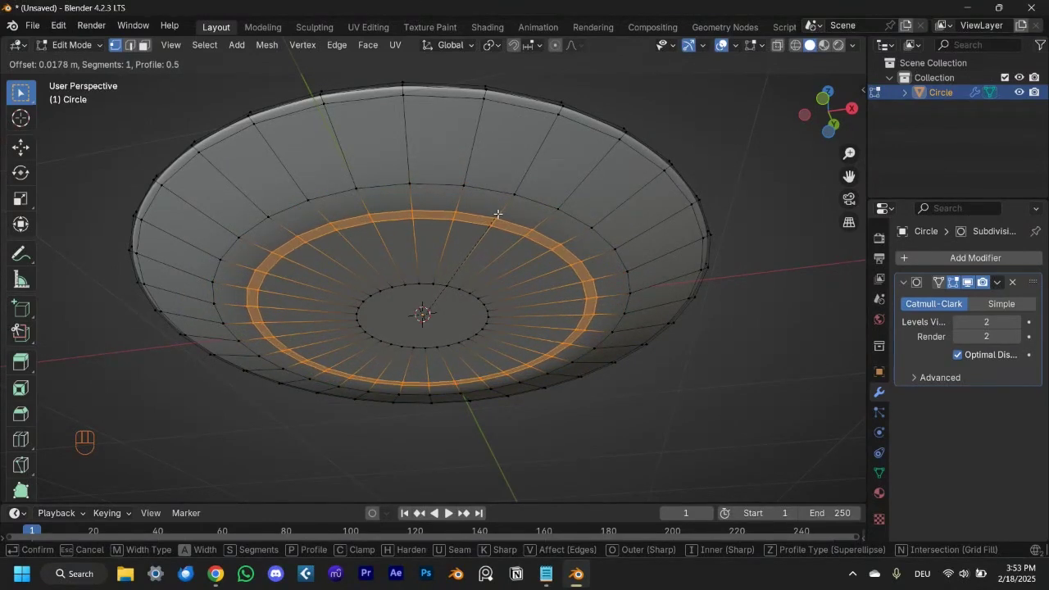
left_click(497, 213)
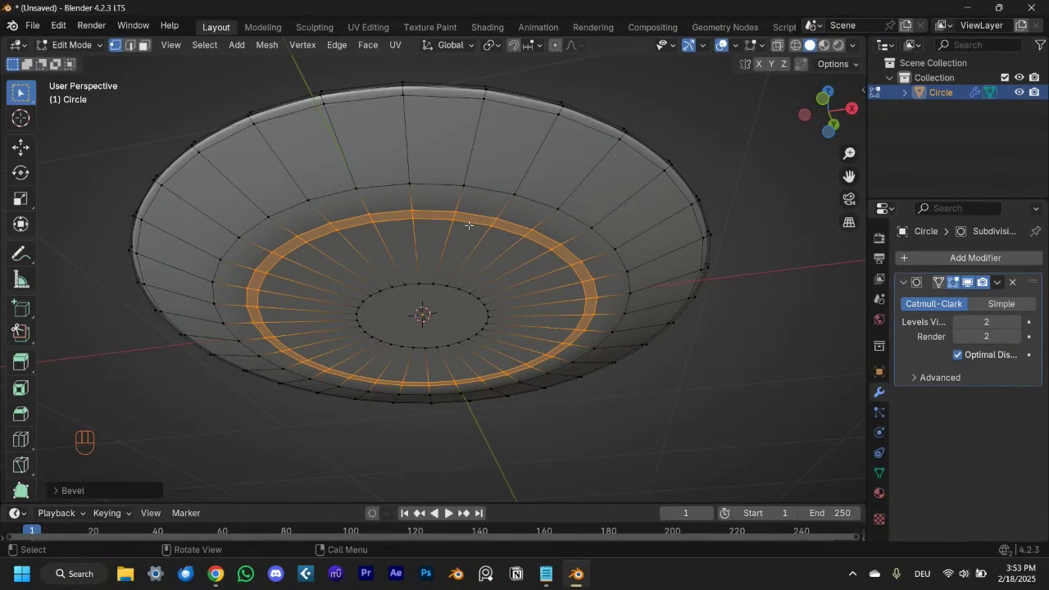
left_click(492, 247)
left_click(524, 191)
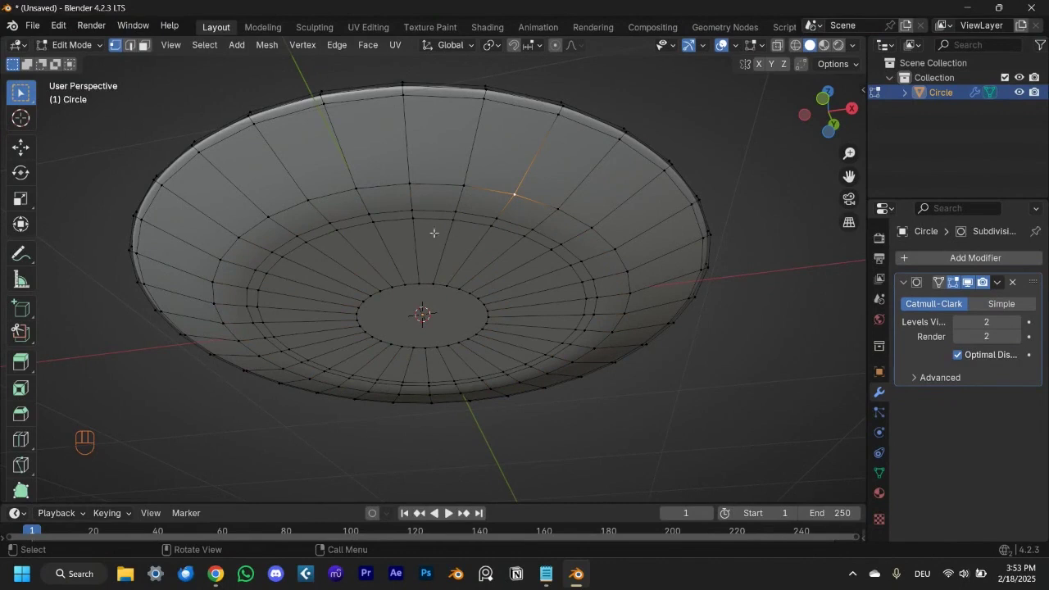
In face selection mode, select the narrow underside face ring, extrude it outward about 0.0135 m, and return to Object Mode
left_click(144, 47)
key("3")
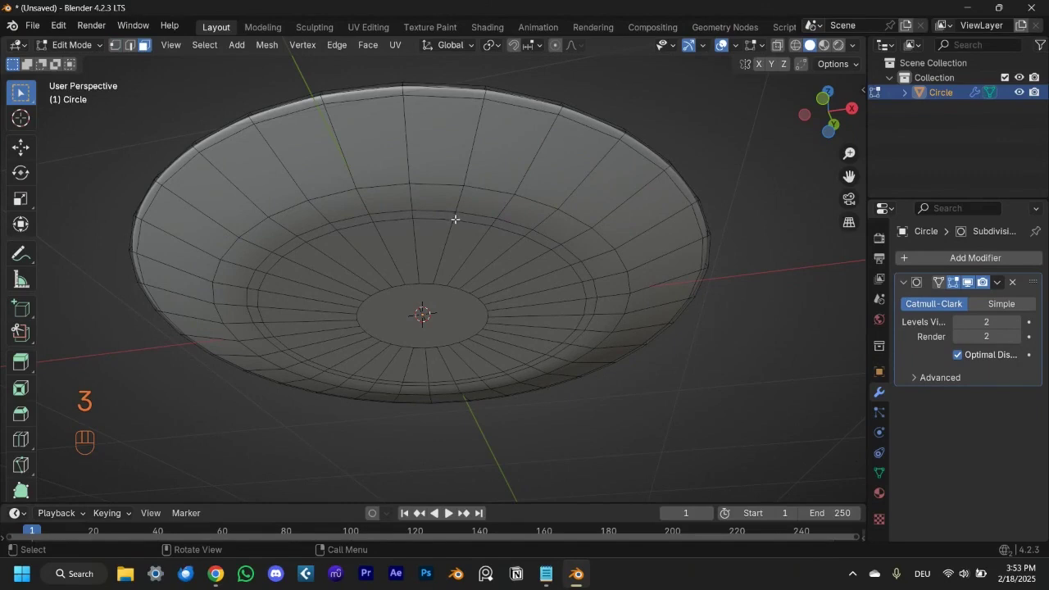
scroll(455, 219, "up", 5)
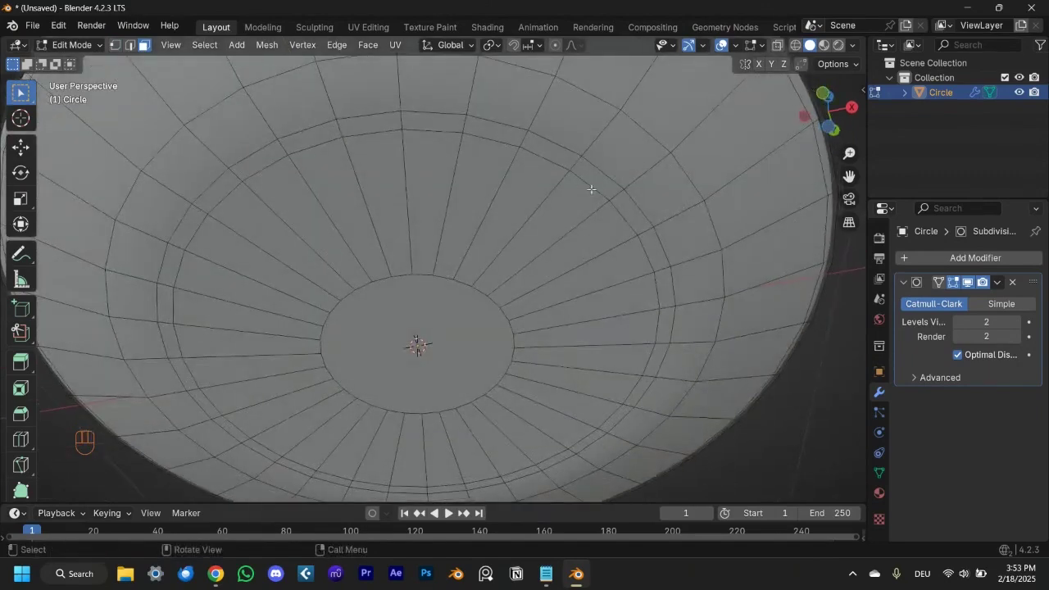
left_click(521, 139, "alt")
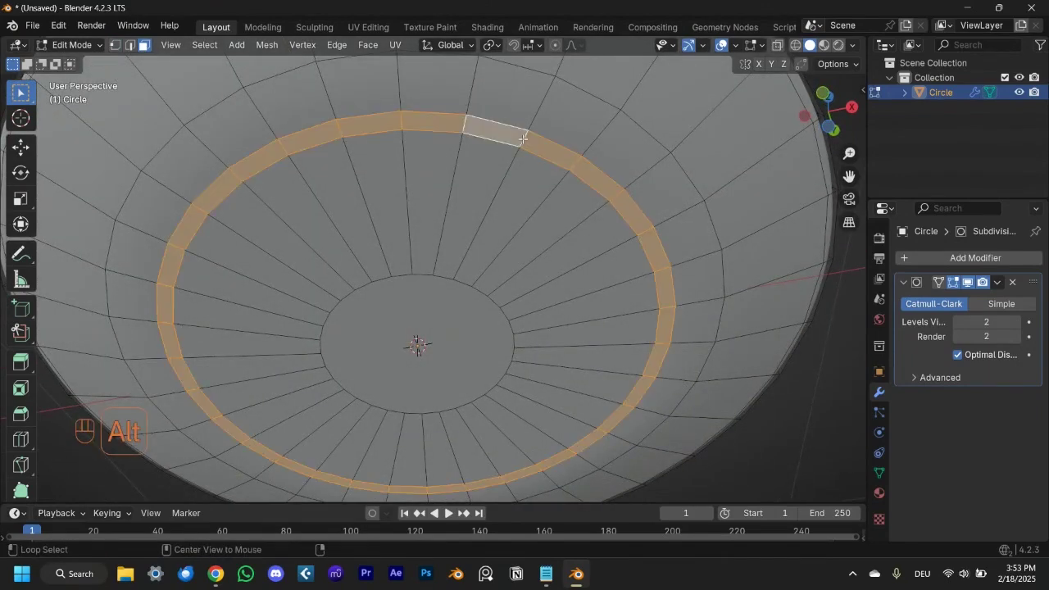
middle_click_drag(522, 139, 529, 273)
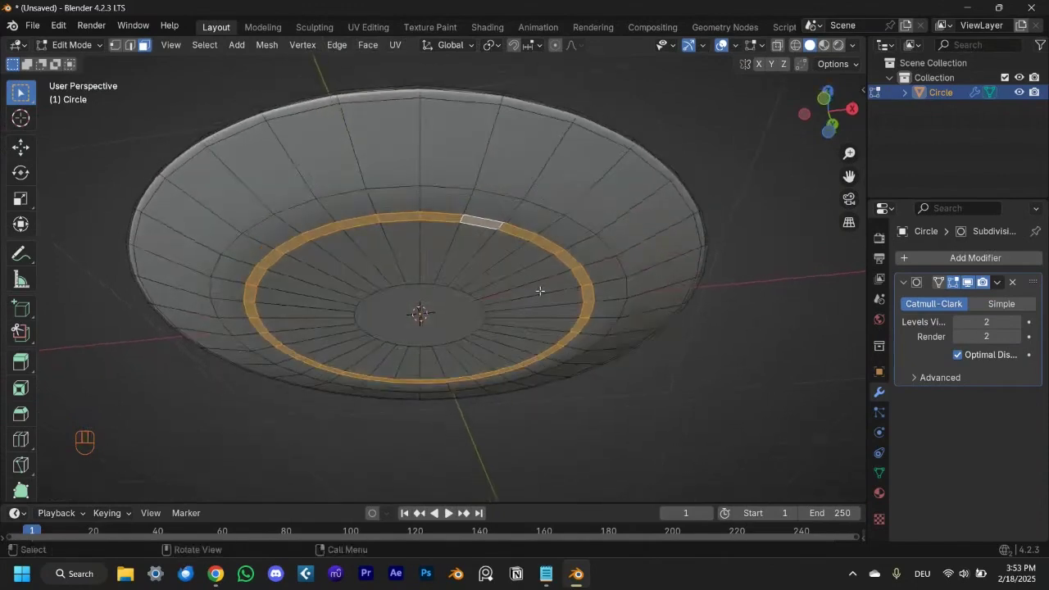
key("e")
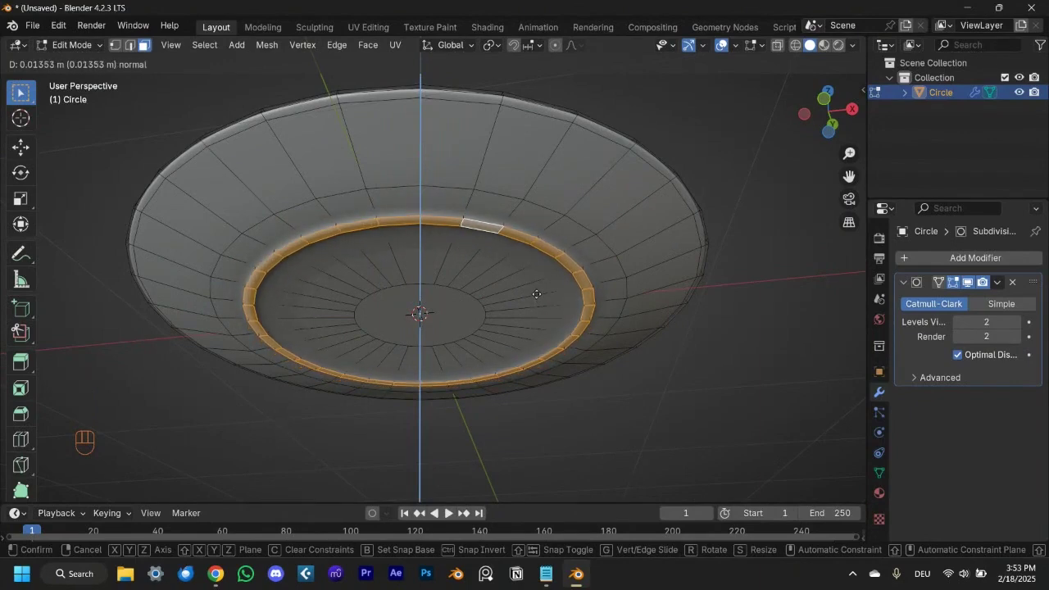
left_click(537, 295)
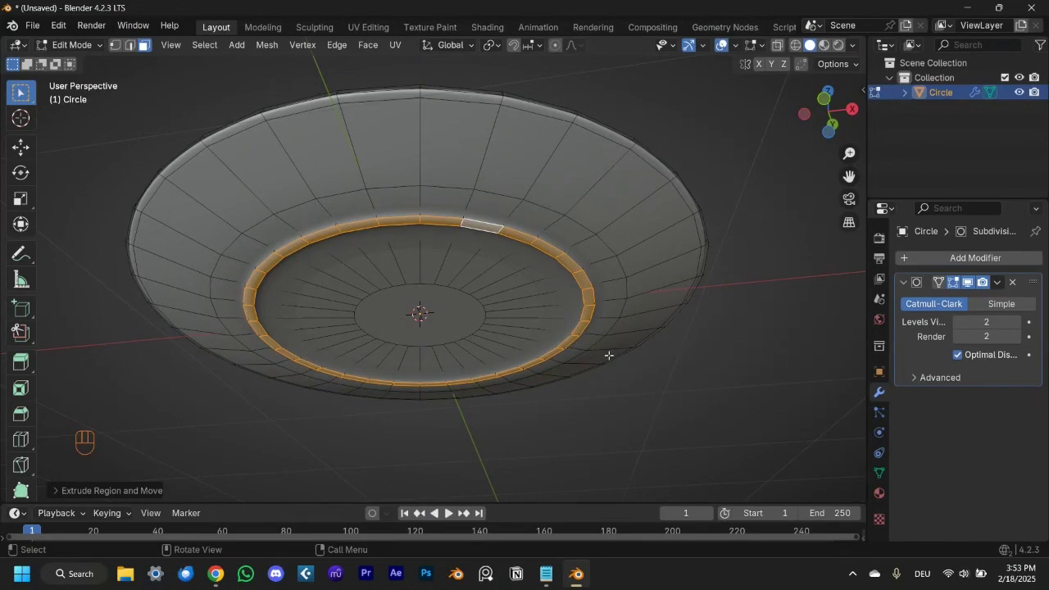
key("Tab")
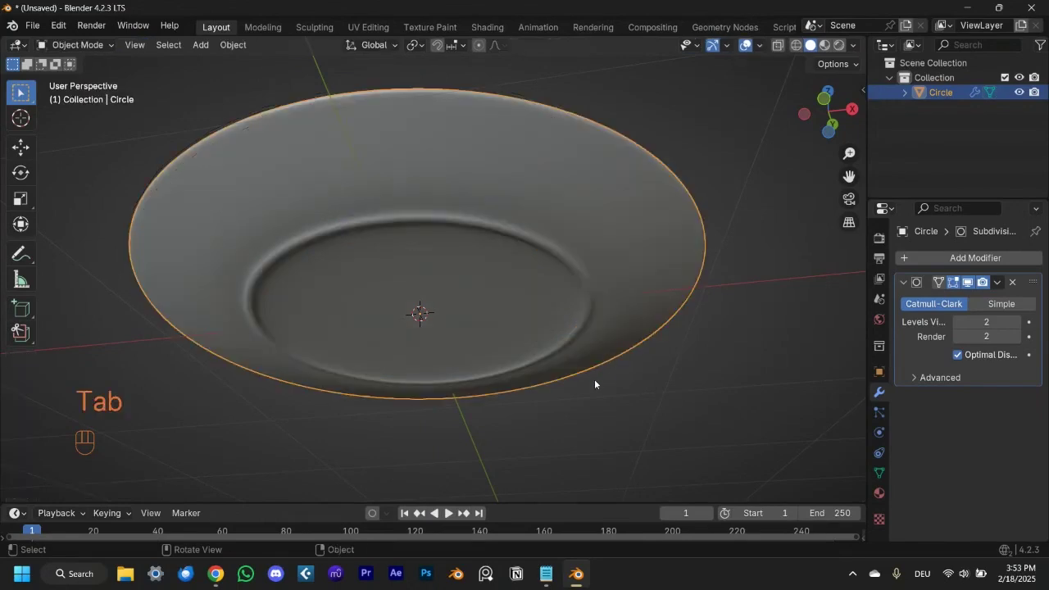